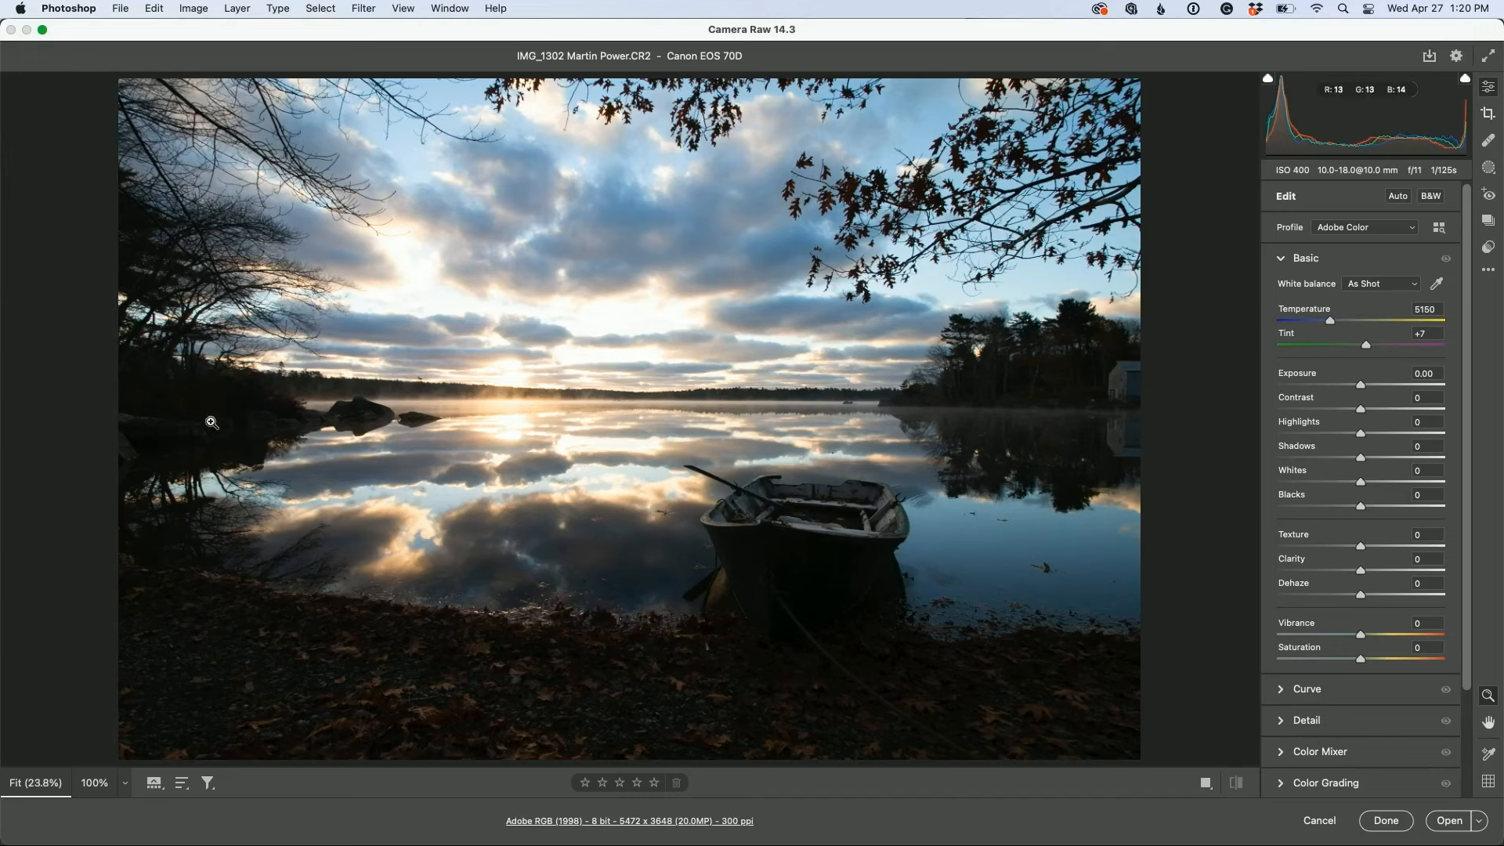
Step: Crop the photo tighter around the boat, trimming the top and left while keeping the original aspect ratio
click(1488, 114)
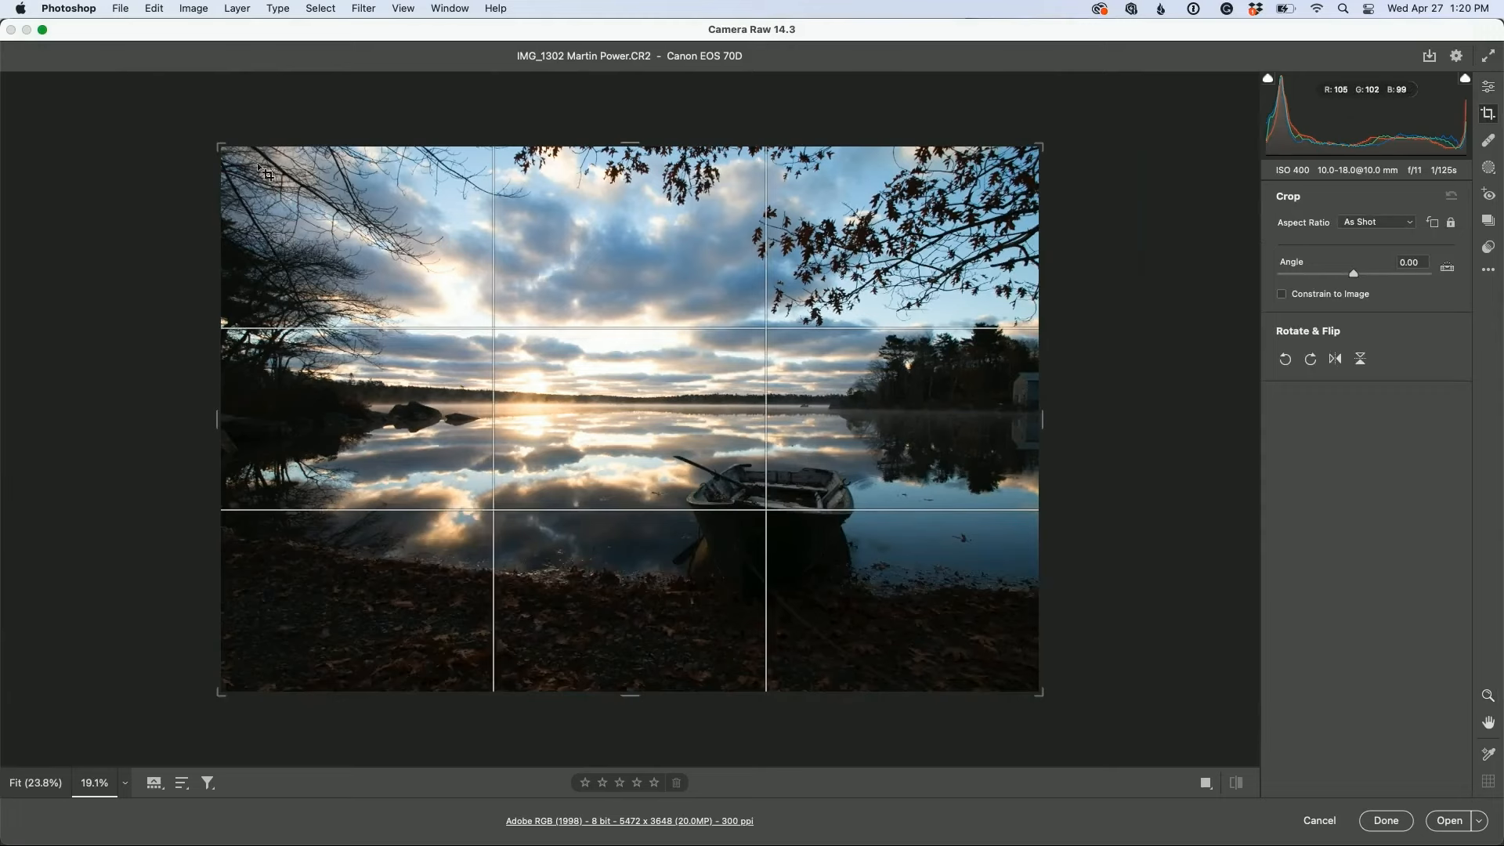
drag(220, 143, 296, 206)
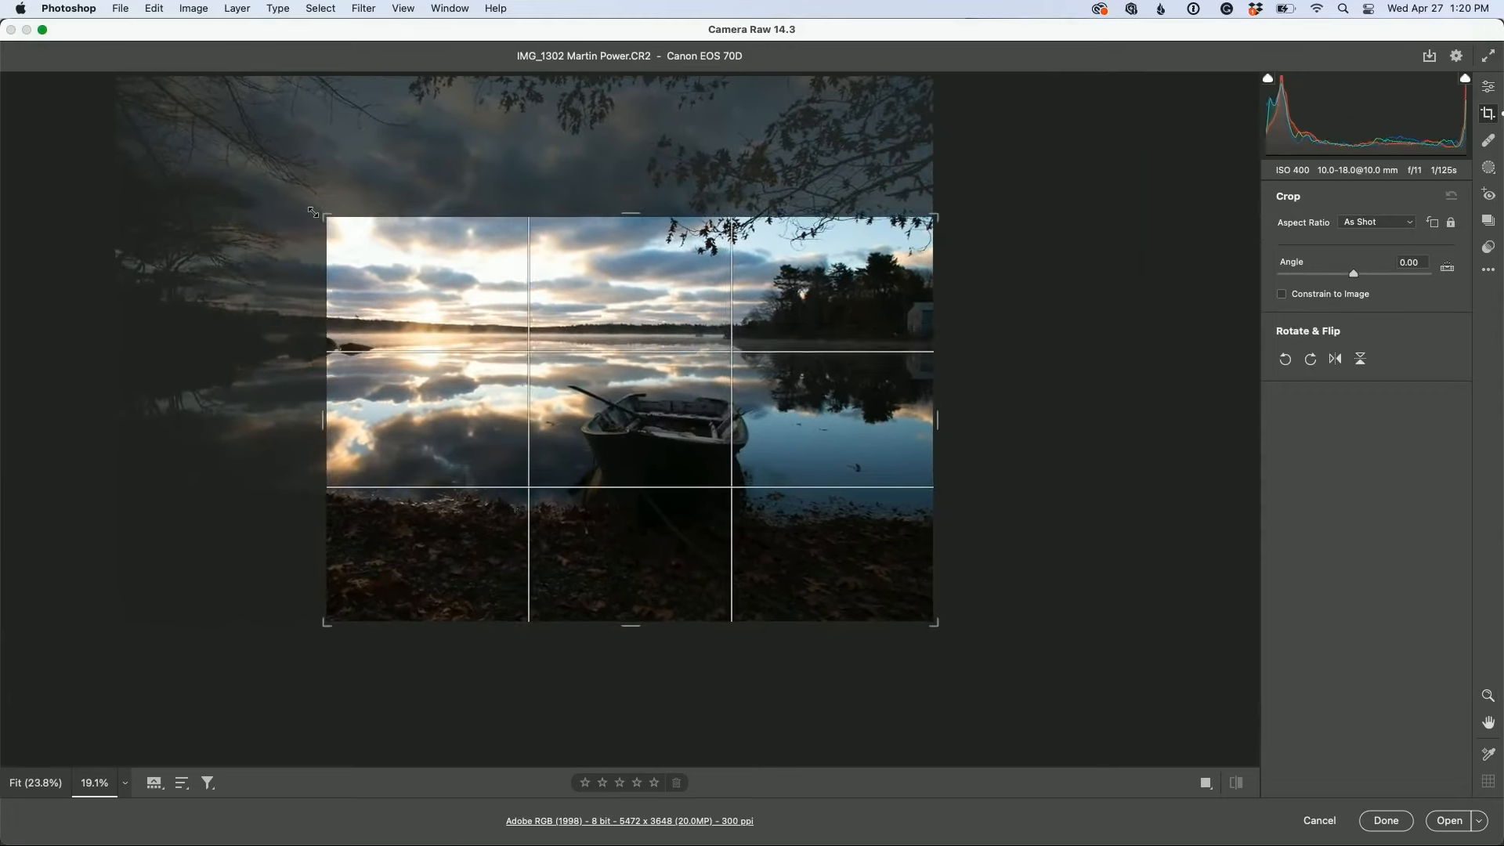
drag(450, 339, 451, 357)
key(Return)
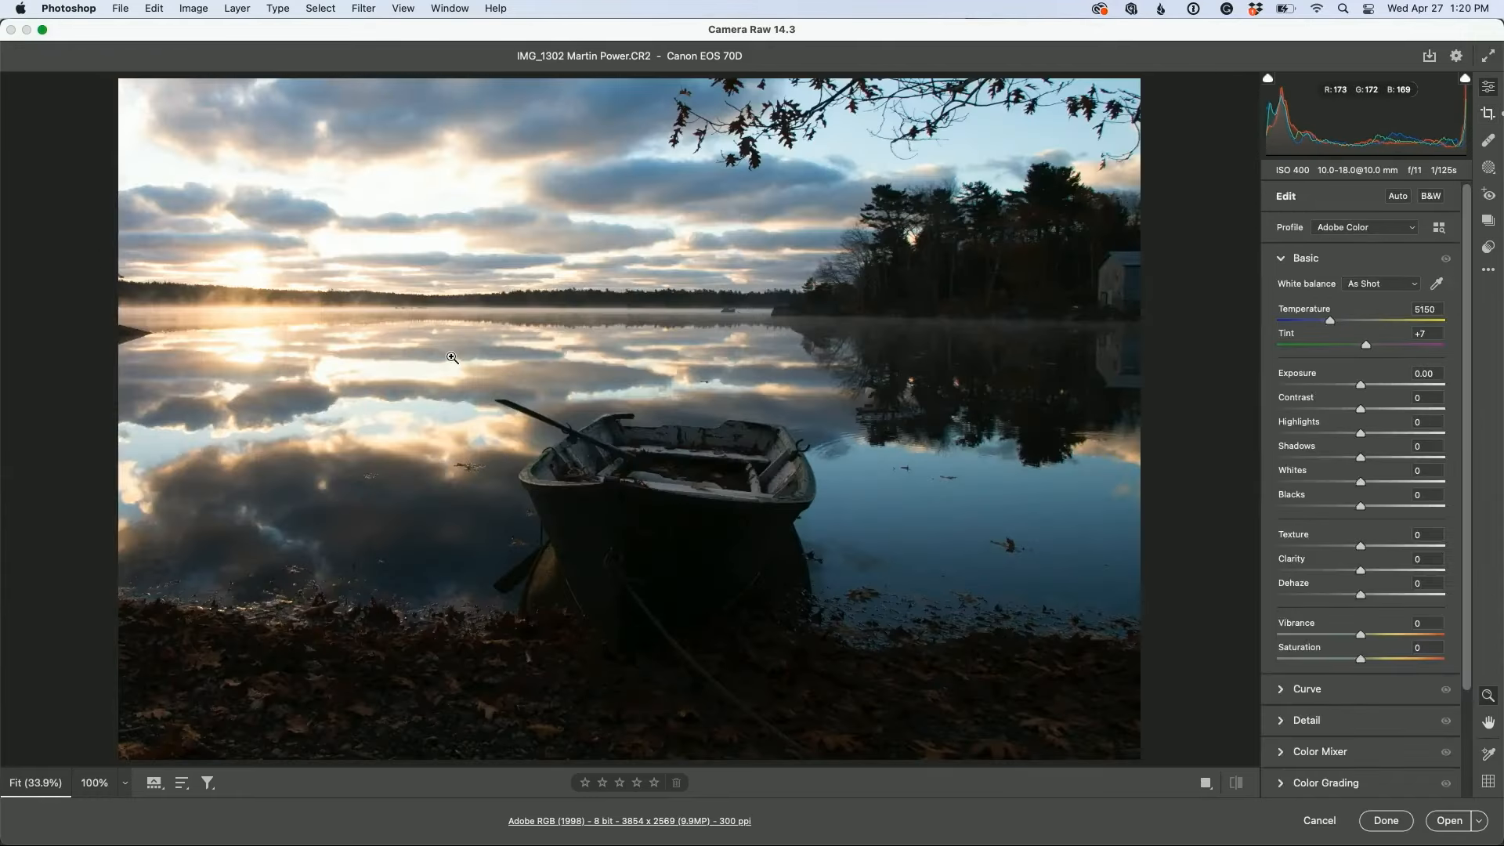
Step: Tighten the crop further to about 3545 x 2363 px and reposition the photo inside it to show more sky
click(1488, 116)
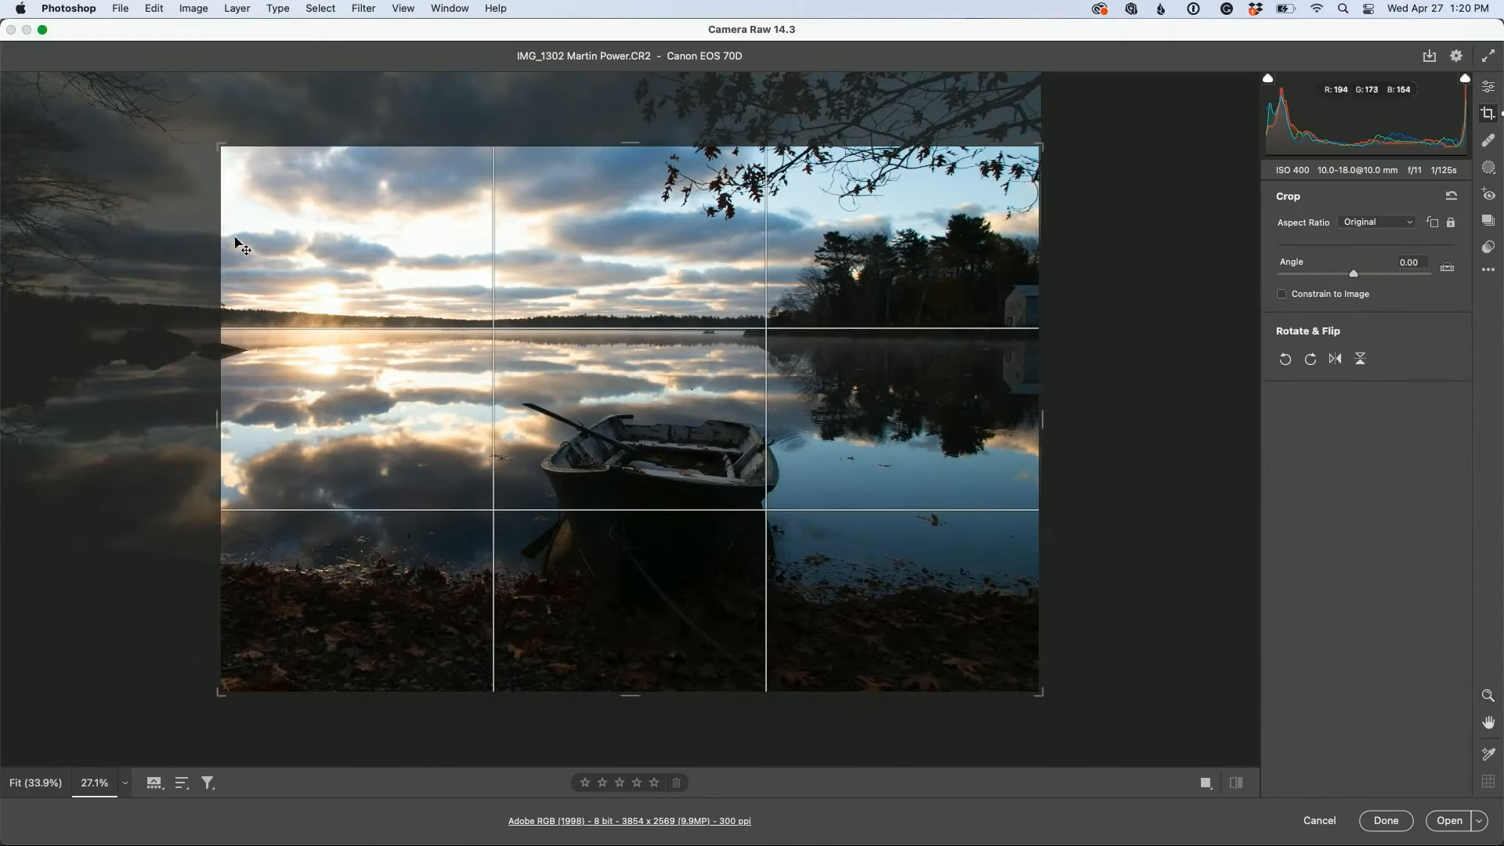
drag(222, 161, 243, 168)
drag(421, 241, 424, 286)
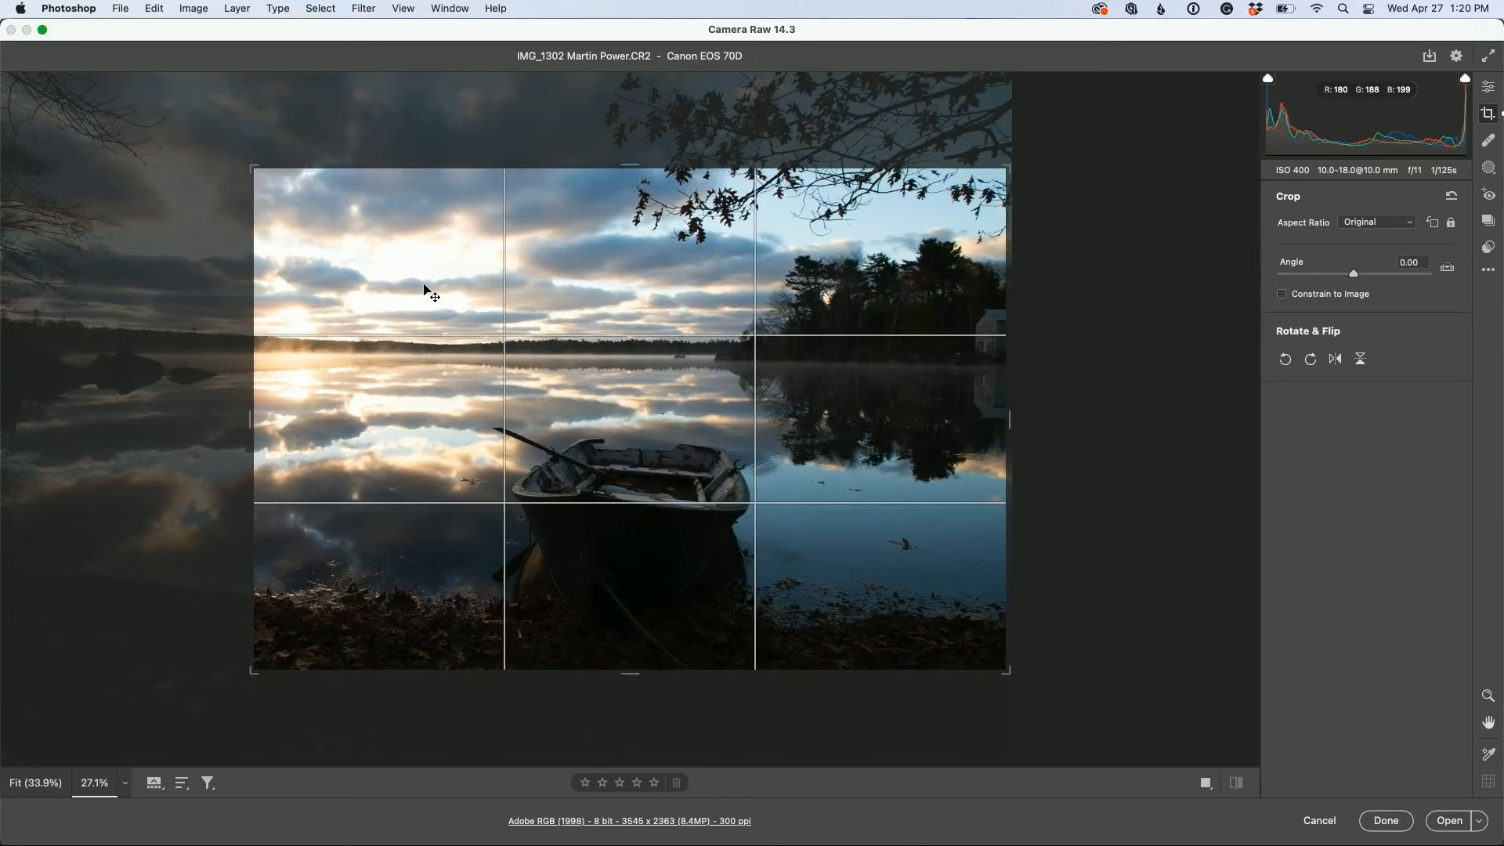
key(Return)
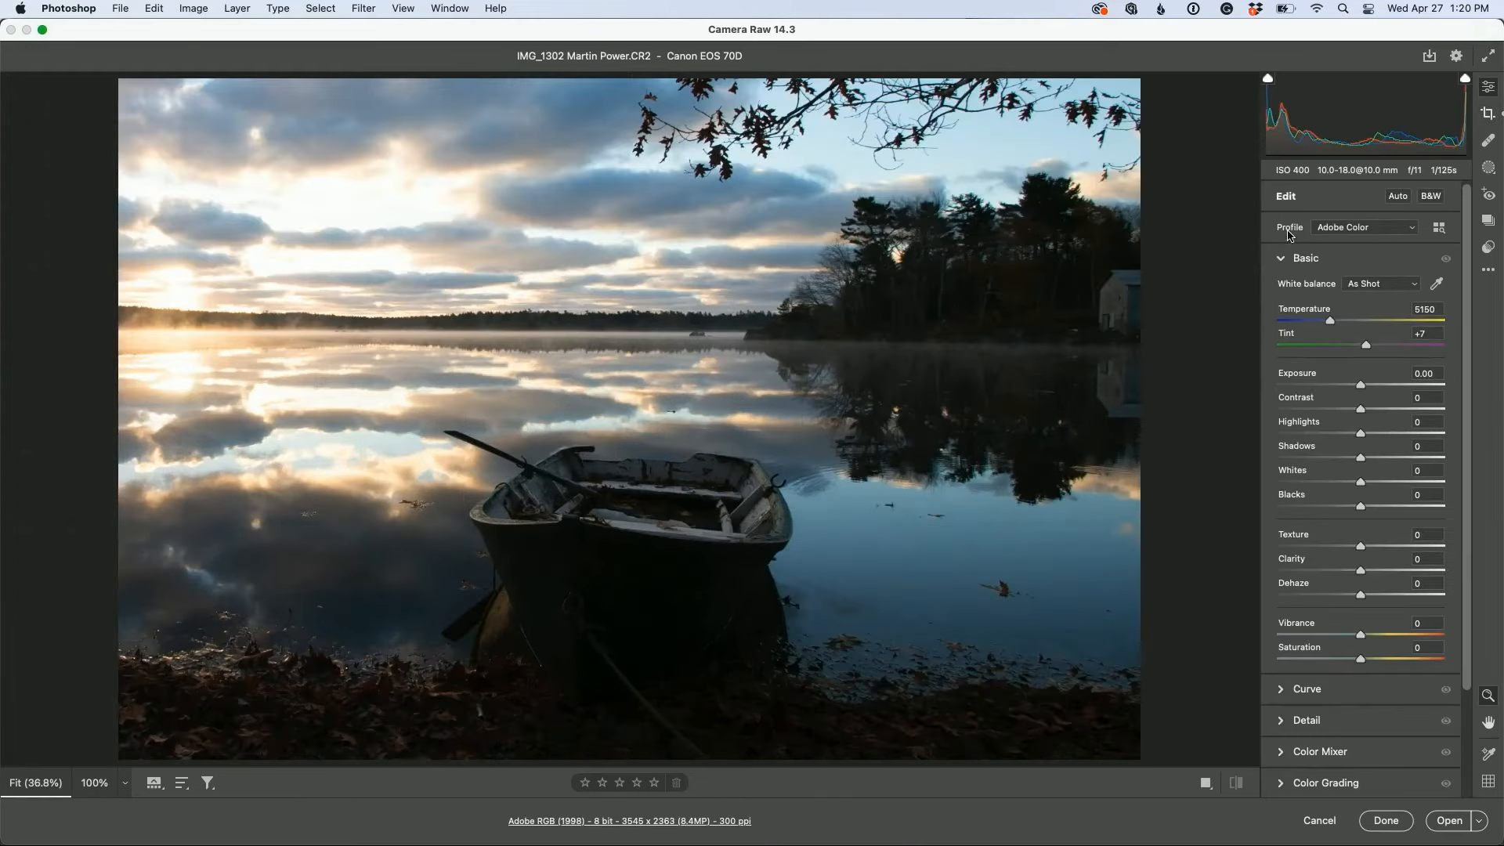
Step: Compare the Adobe Landscape and Adobe Color profiles on the photo and apply Adobe Landscape
click(1381, 228)
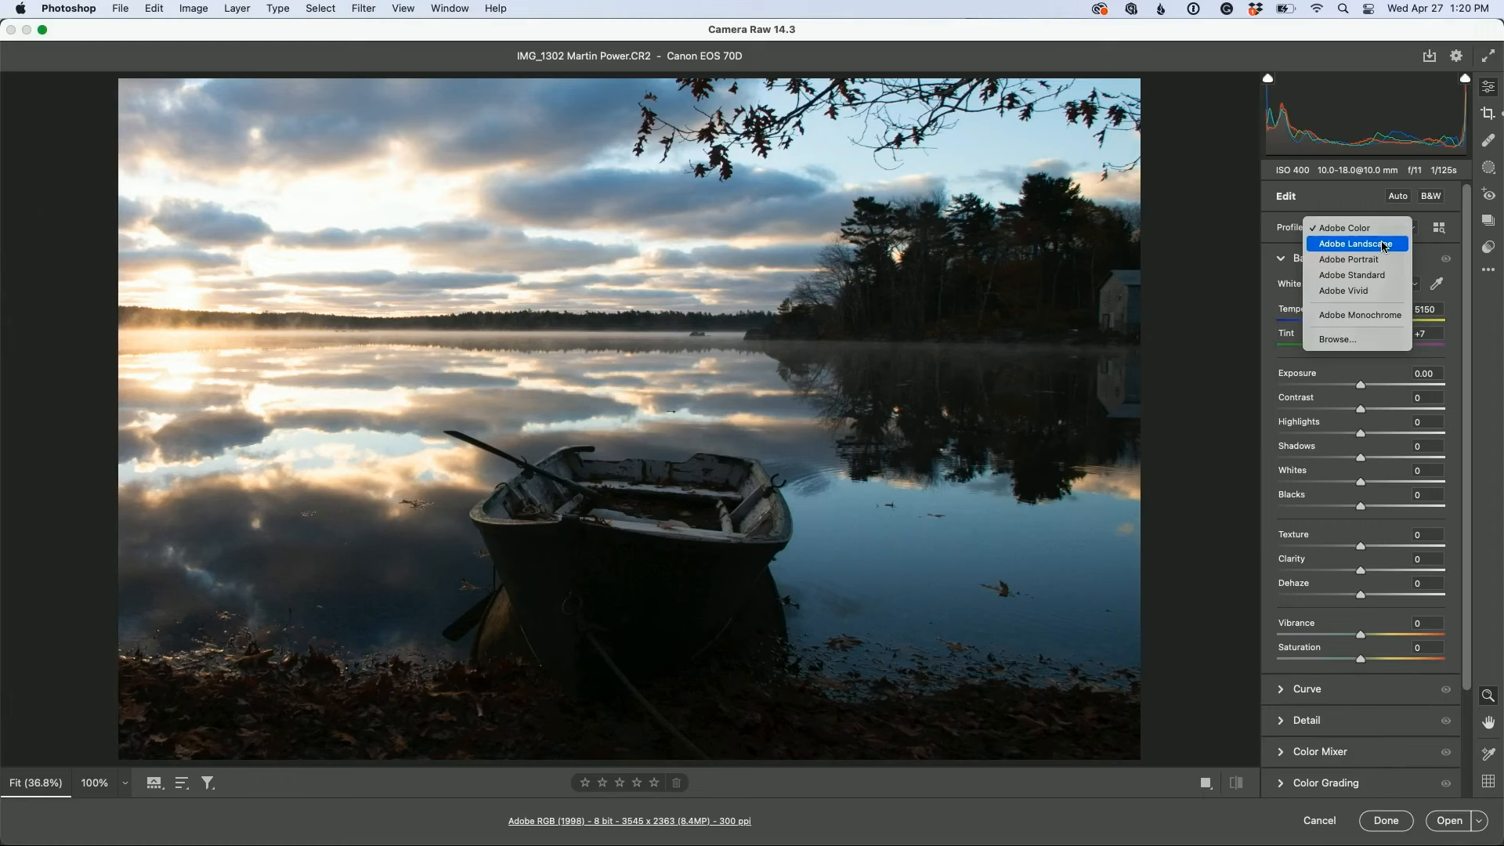
click(1383, 246)
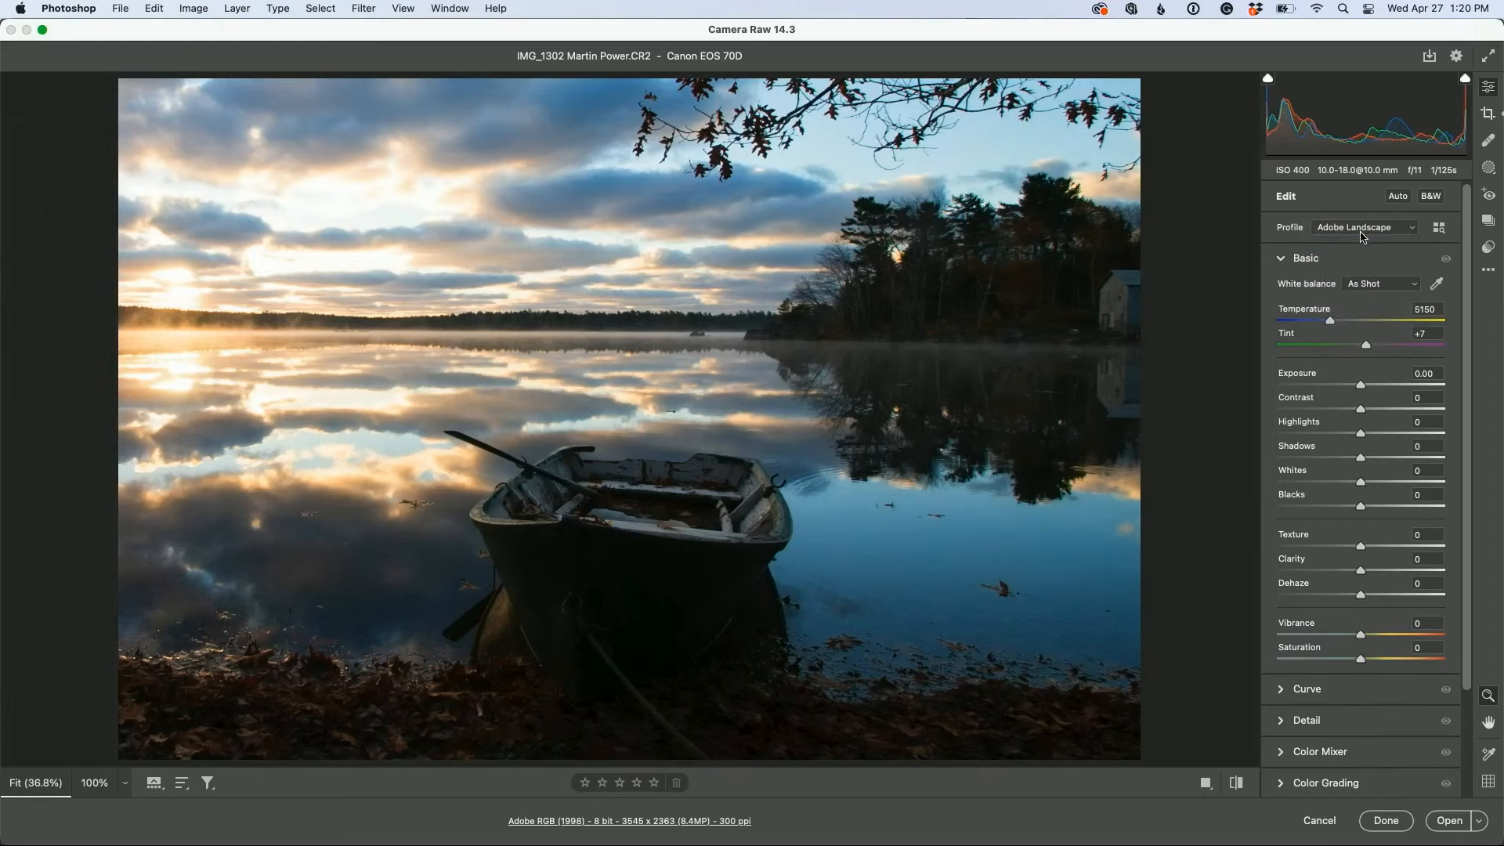
click(1363, 232)
click(1362, 213)
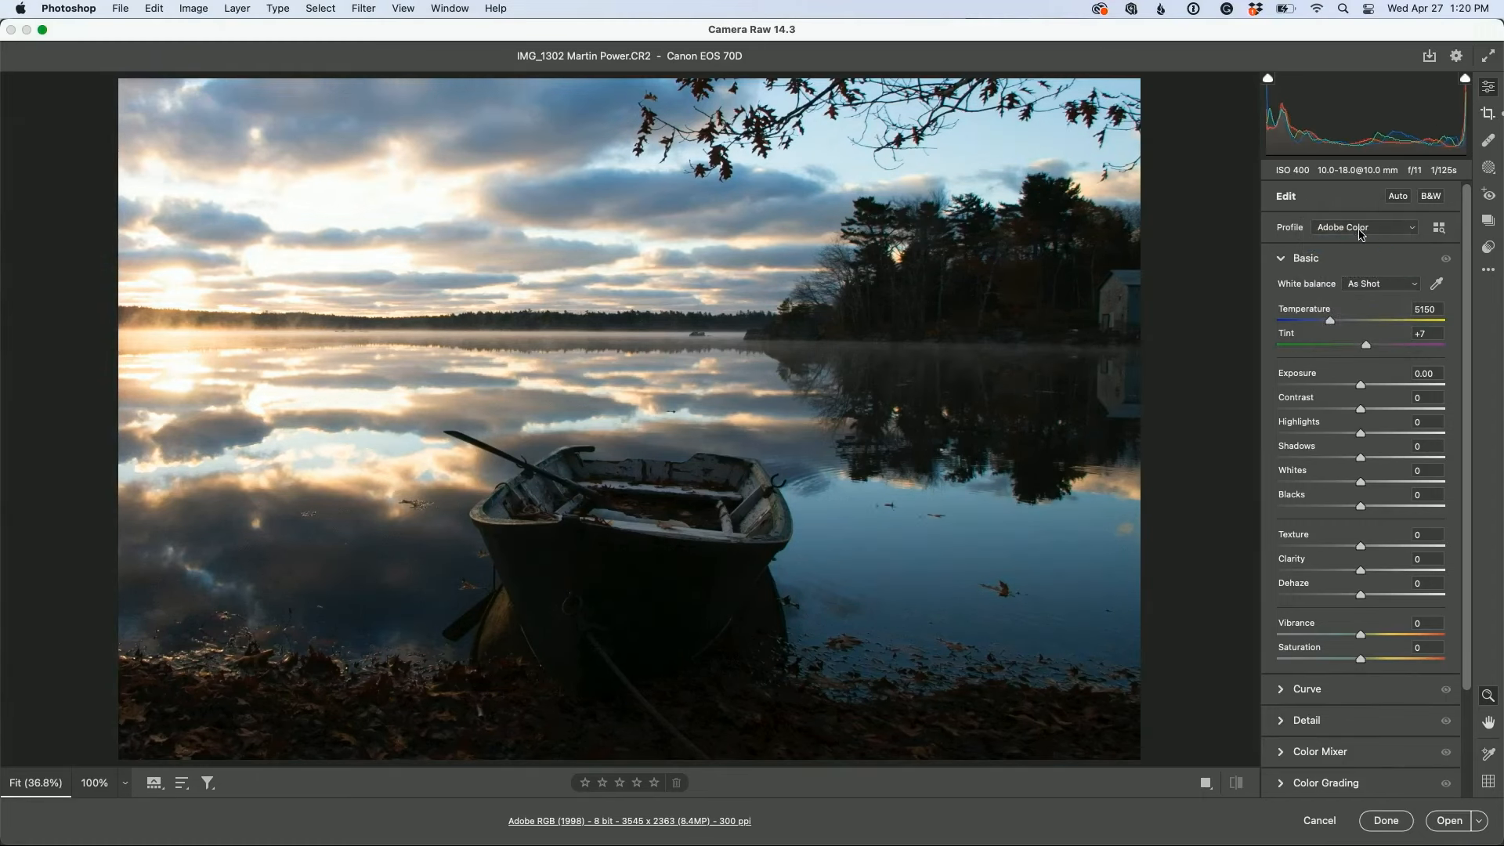
click(1364, 228)
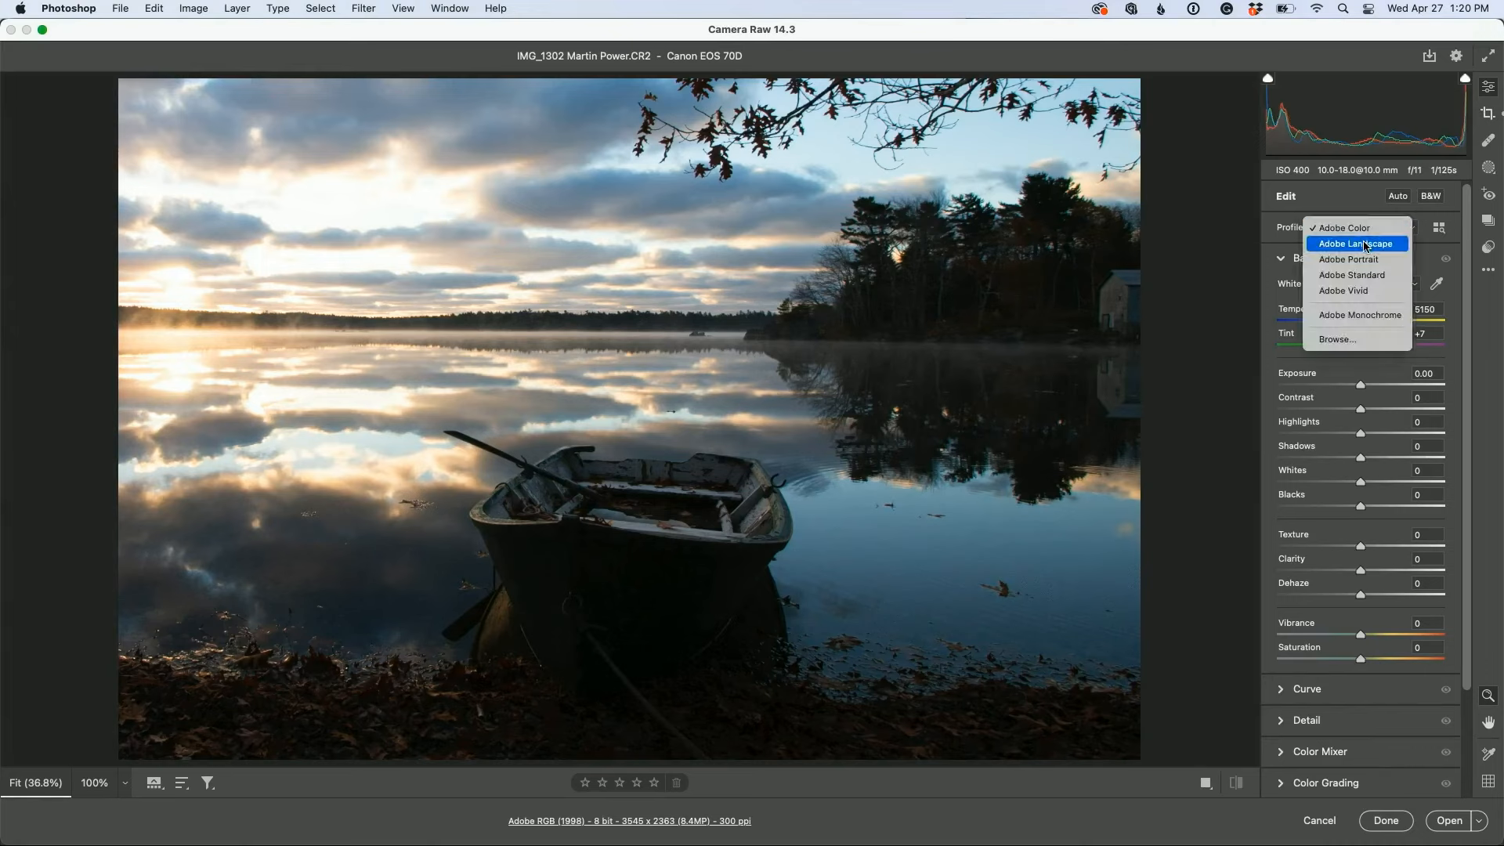
click(1365, 245)
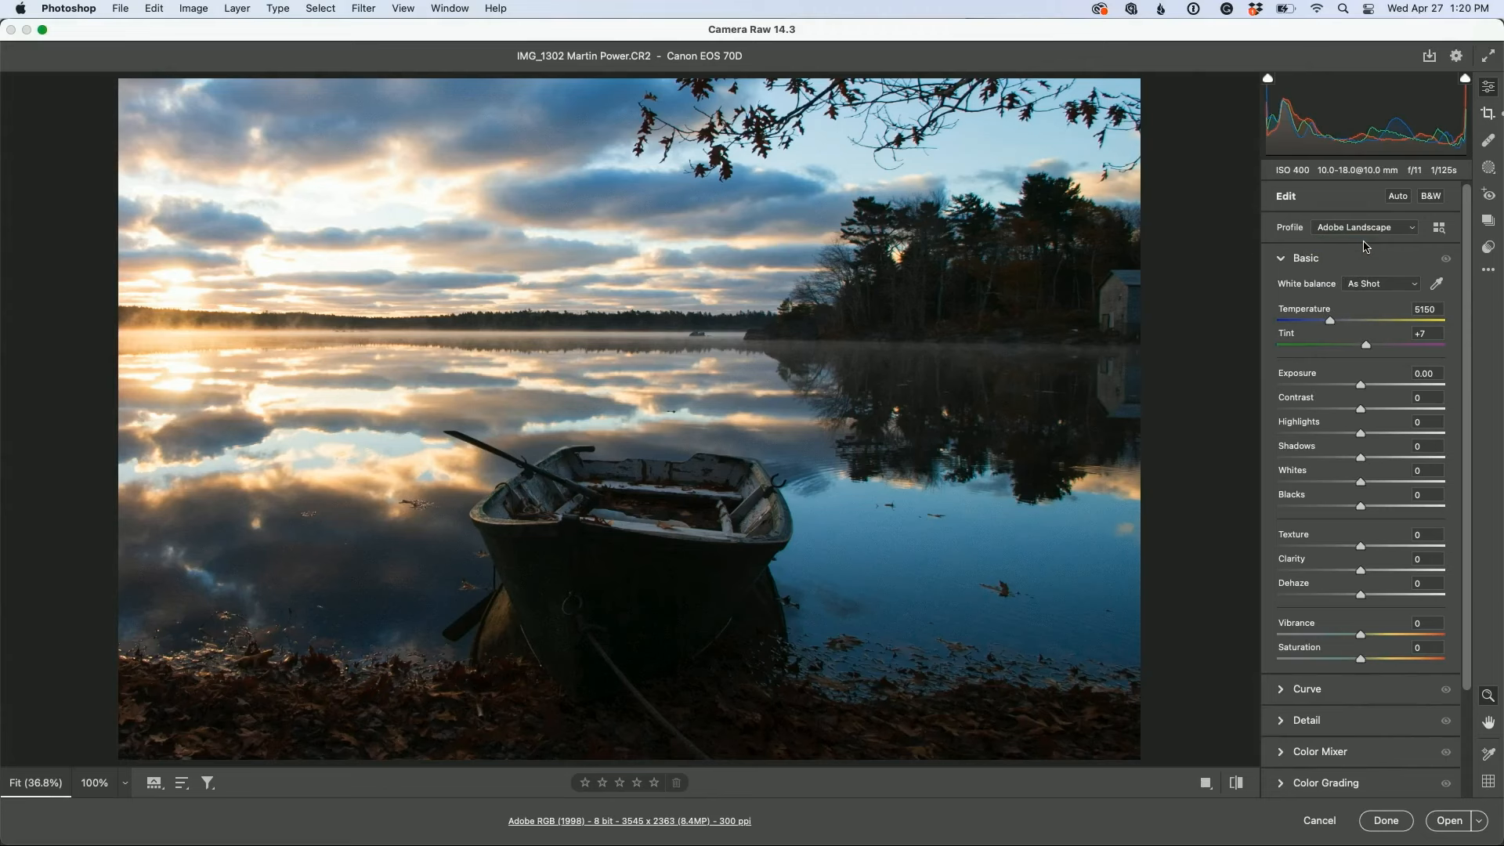
Step: Apply automatic tonal adjustments to the photo and raise the contrast to +28
click(1397, 197)
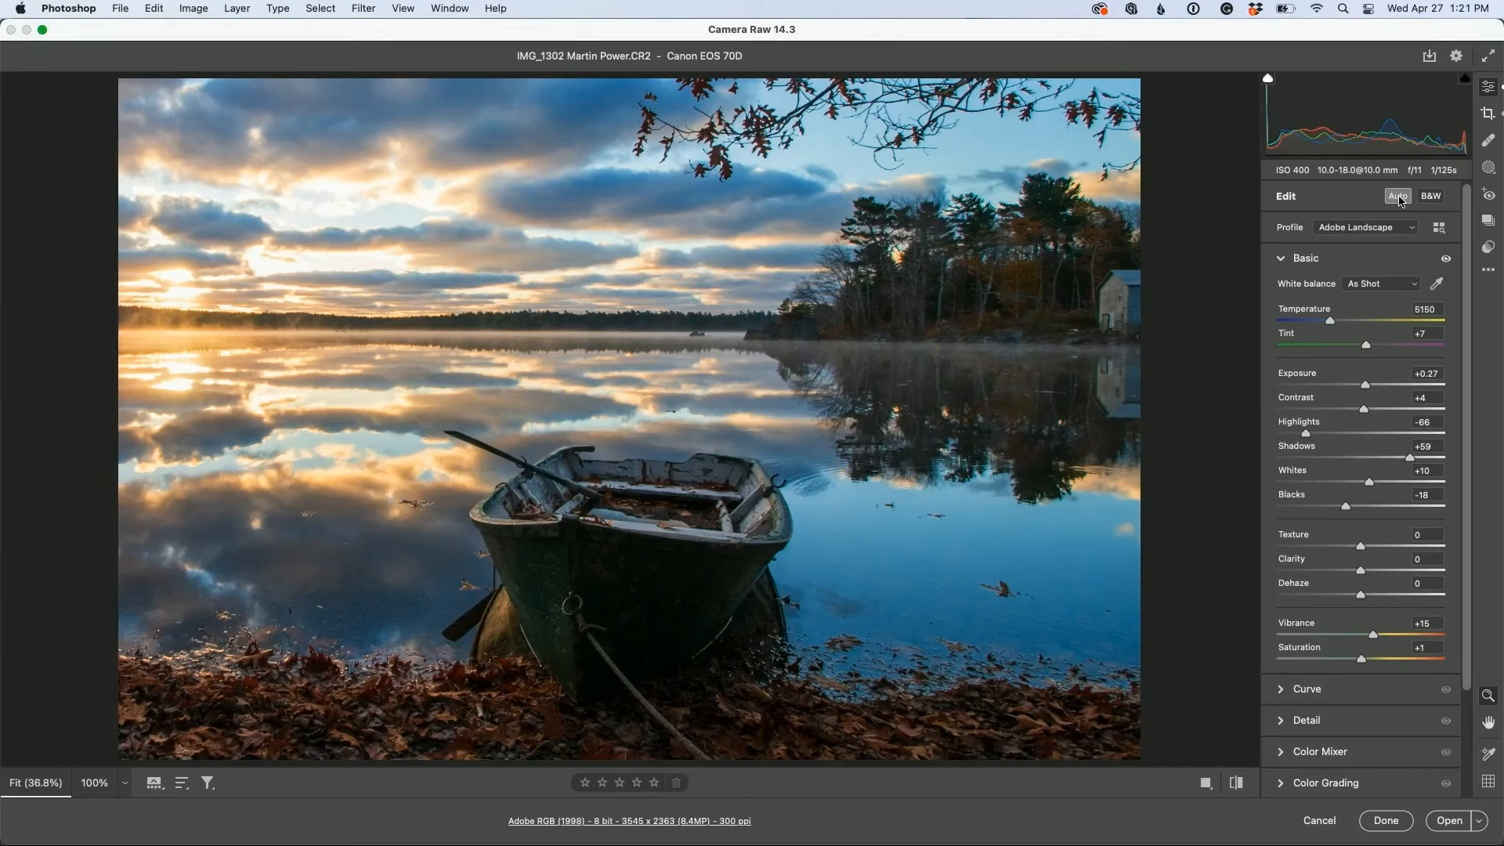
click(1398, 197)
click(1398, 198)
drag(1366, 413, 1387, 416)
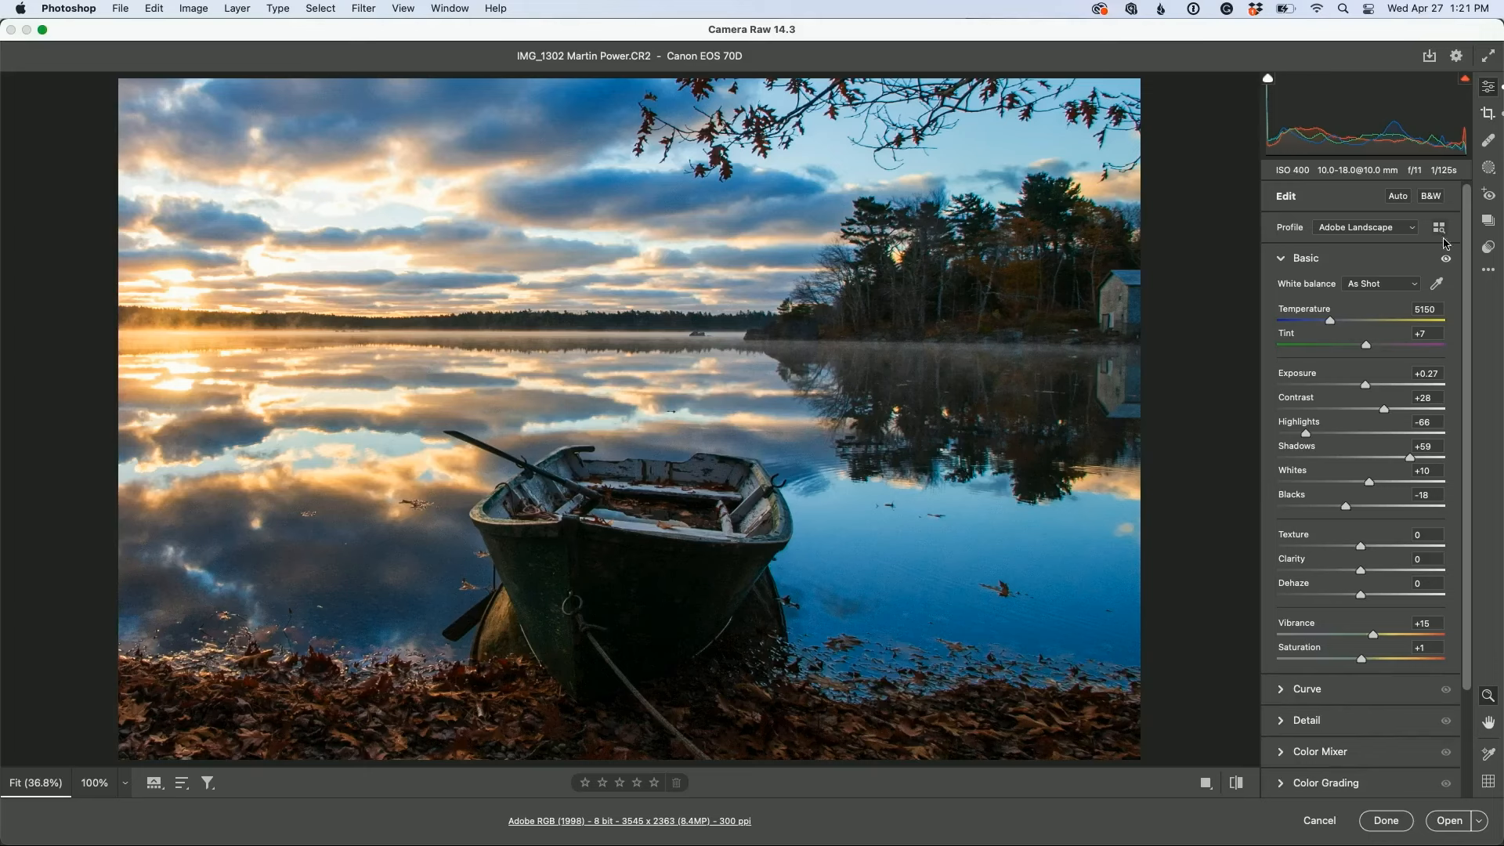
Step: Brighten the boat with a Select Subject mask, setting its shadows to +39 and exposure to +0.20
click(1488, 167)
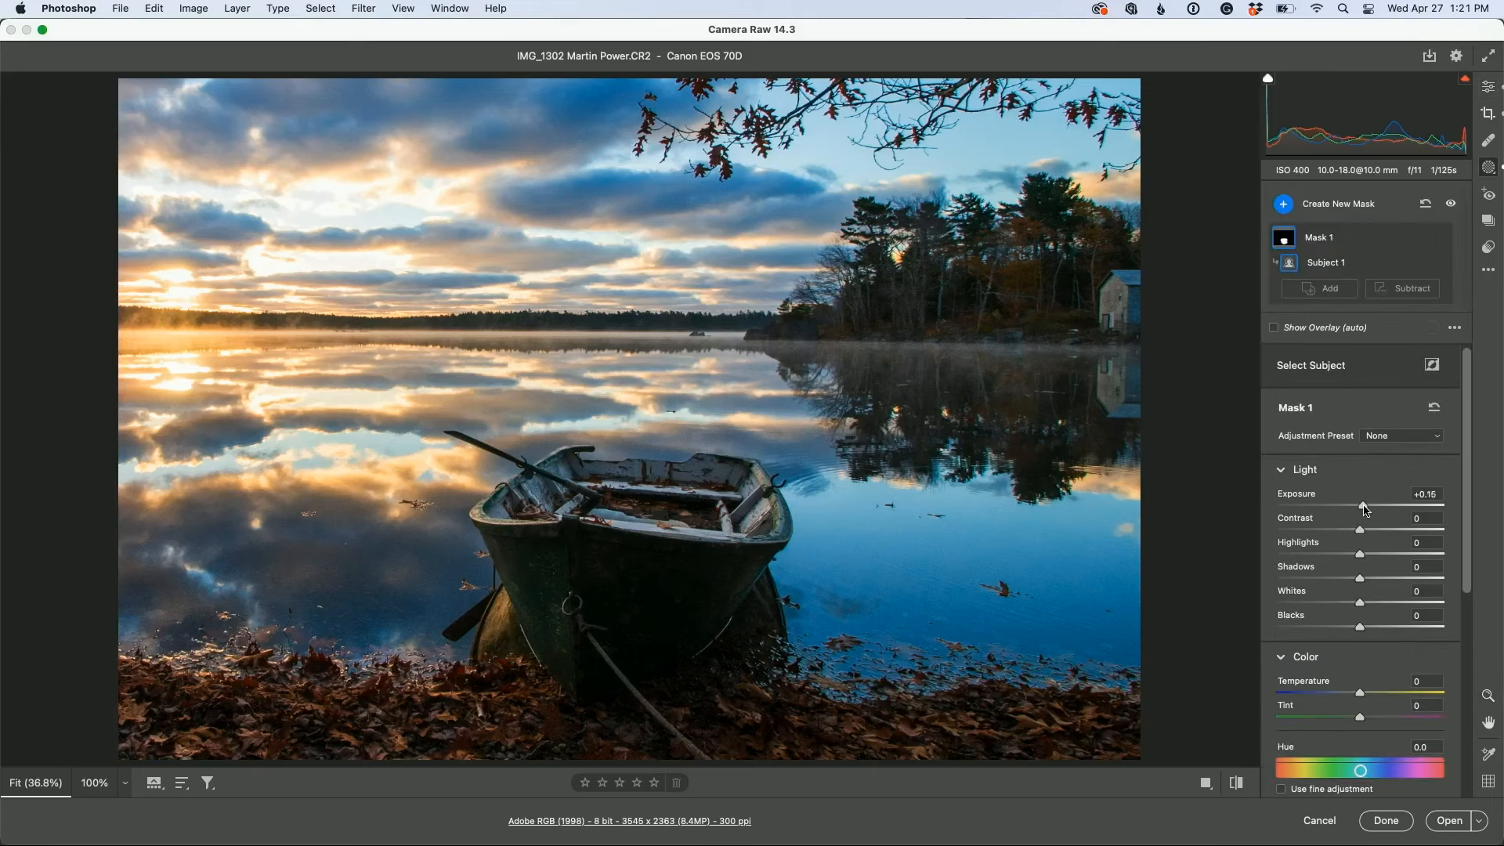
drag(1361, 507, 1370, 509)
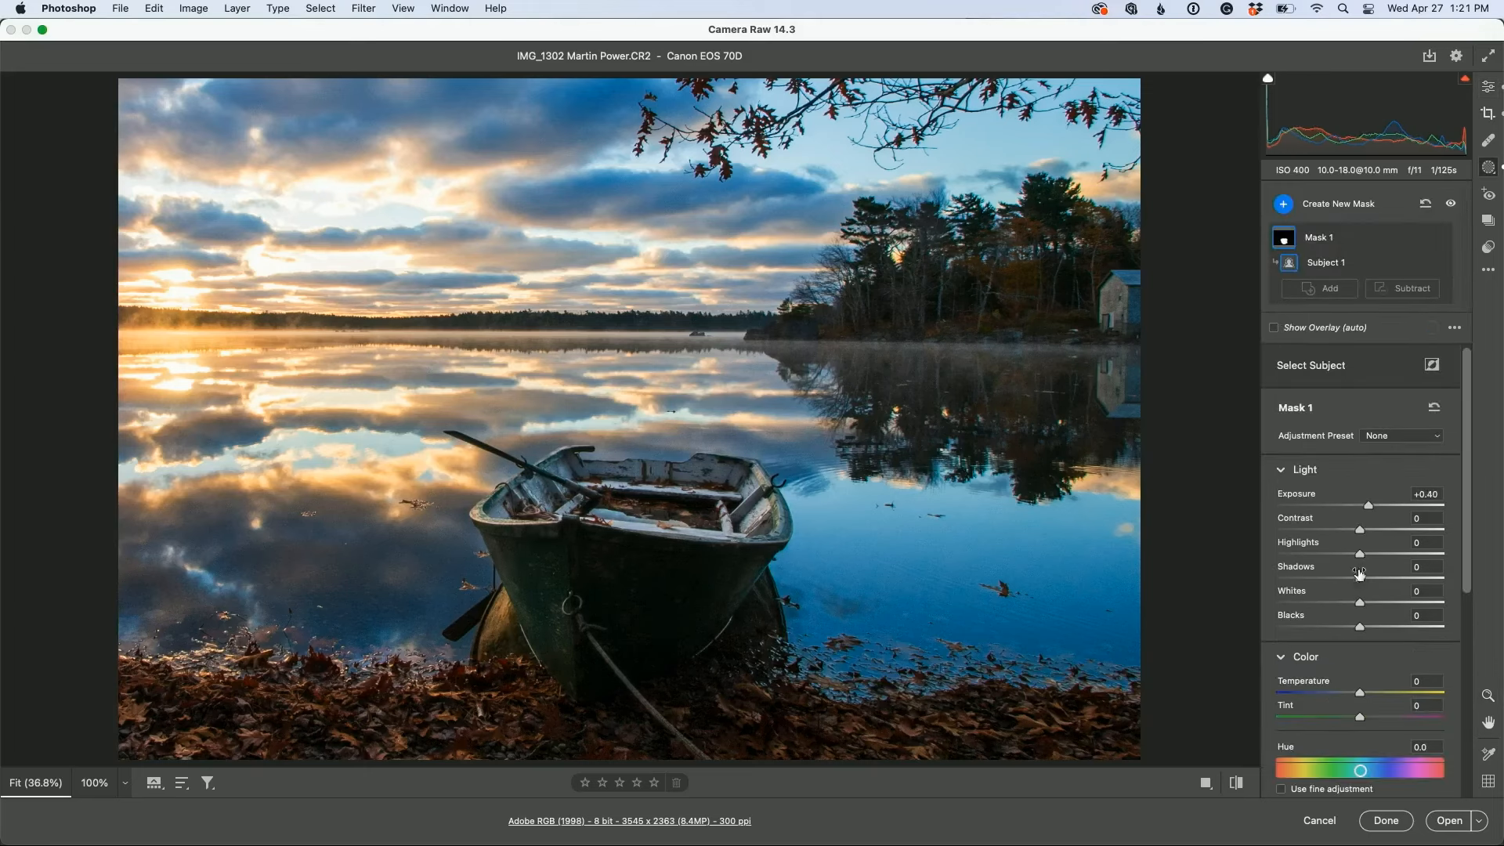
drag(1358, 580, 1368, 580)
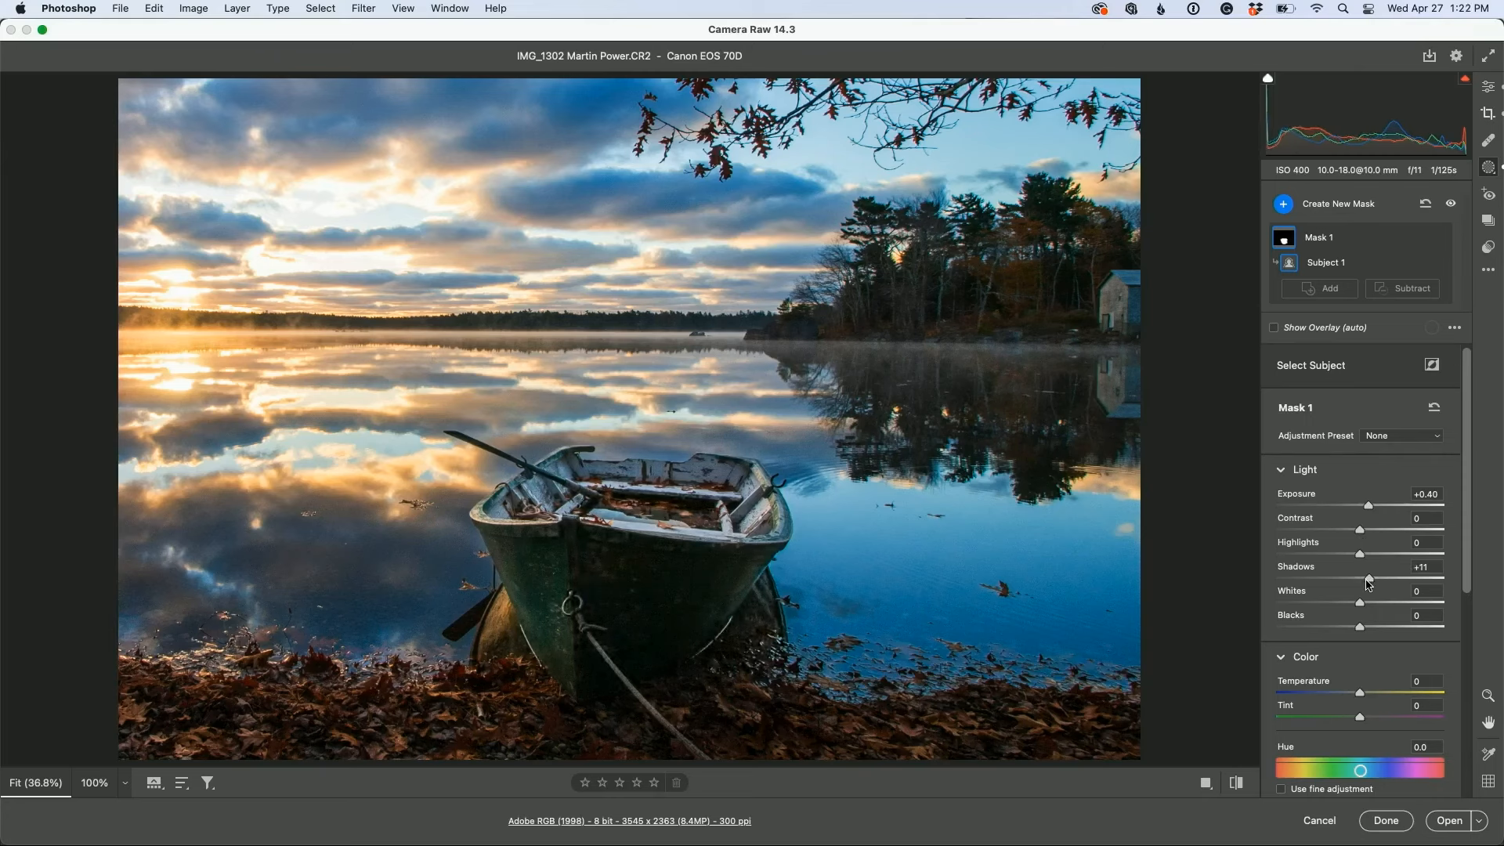
double_click(1369, 506)
drag(1369, 580, 1392, 580)
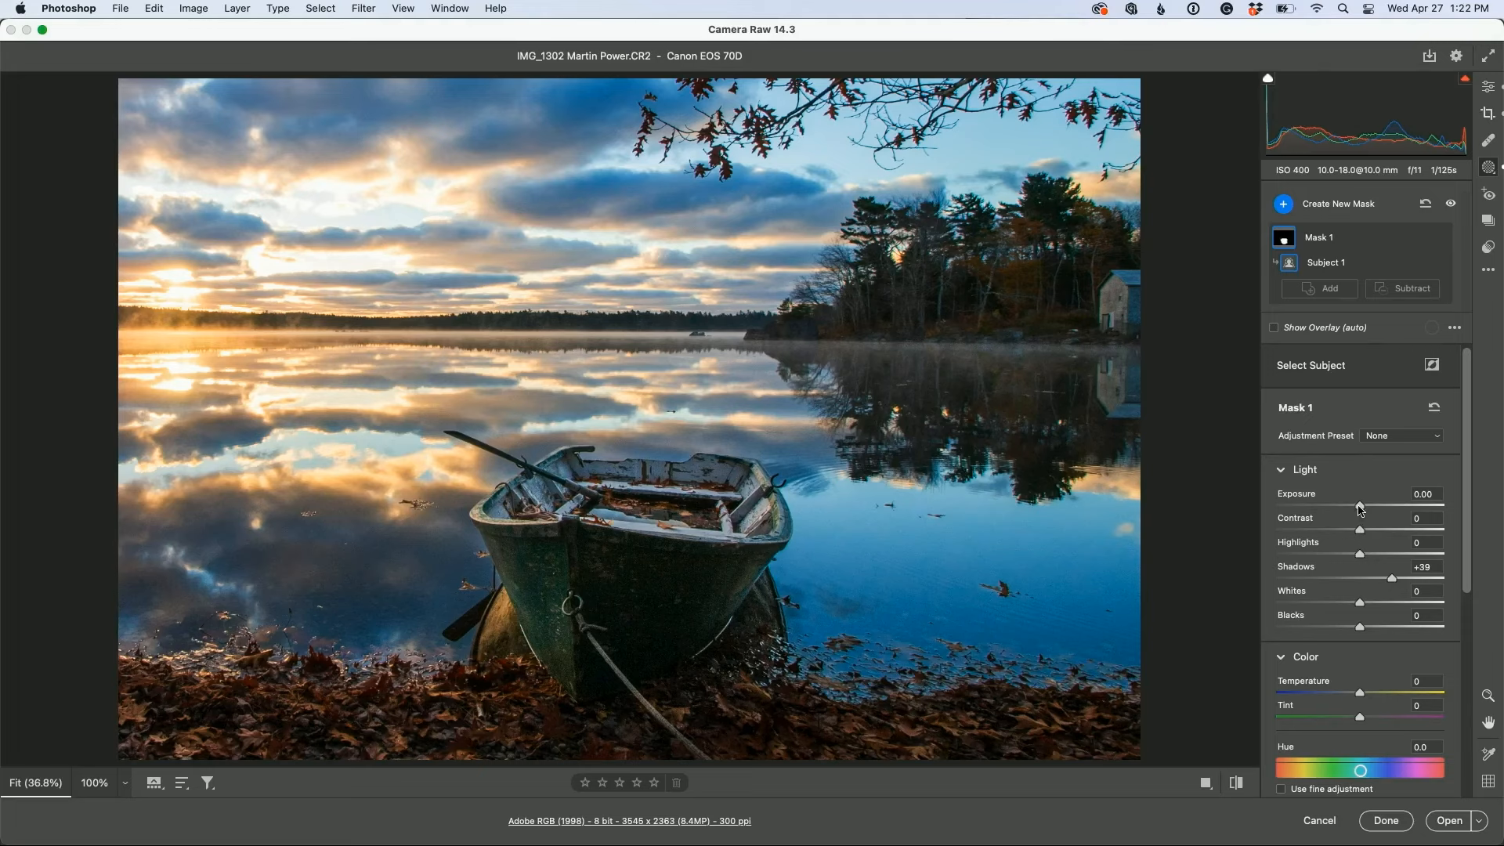
drag(1359, 509, 1364, 510)
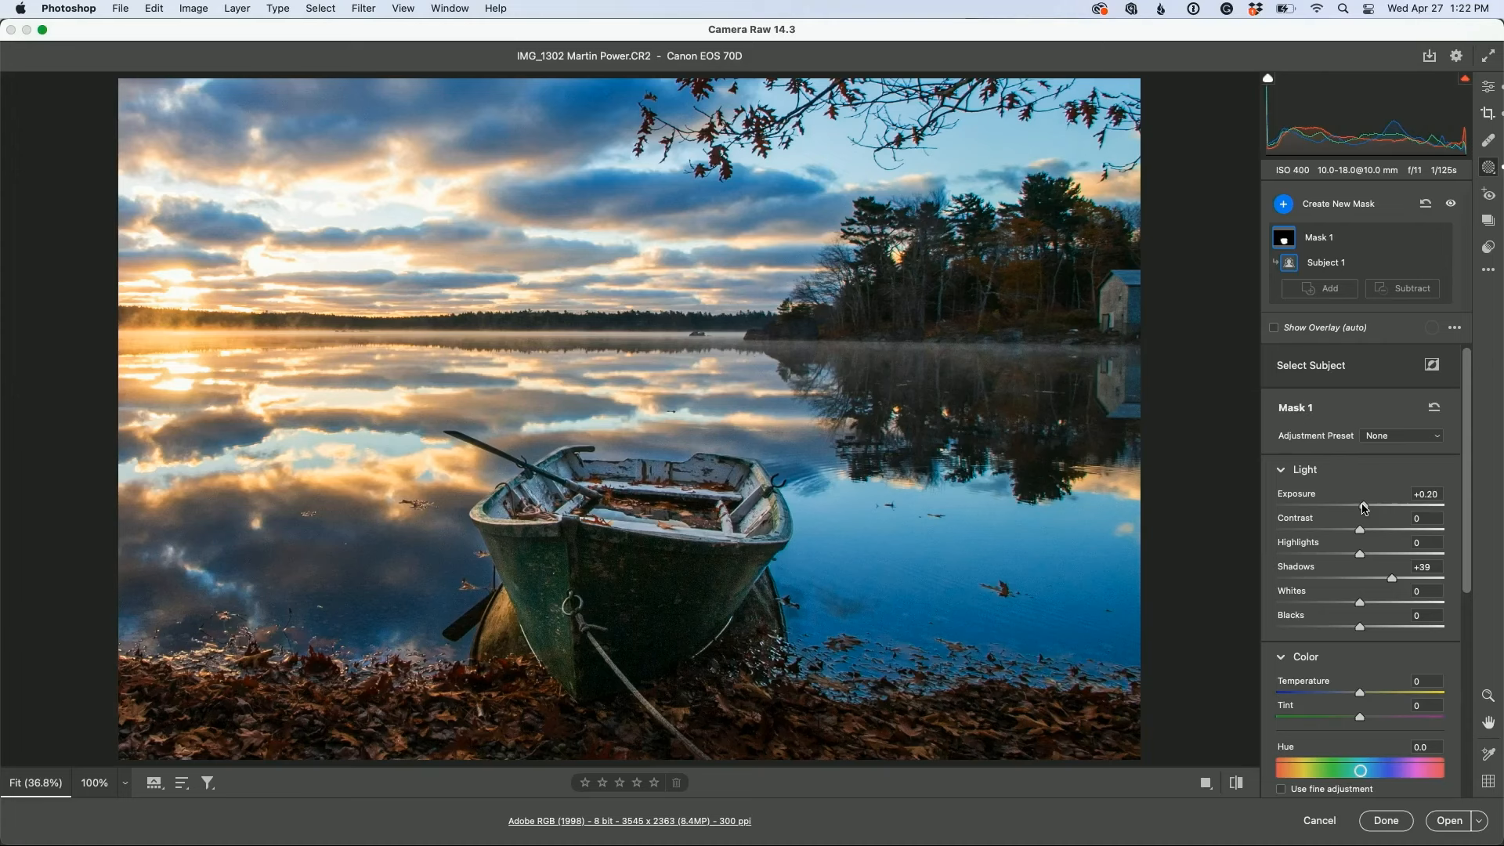
Step: Paint a brush mask over the lower front of the boat and brighten it, raising exposure to slightly above +0.40
click(1285, 206)
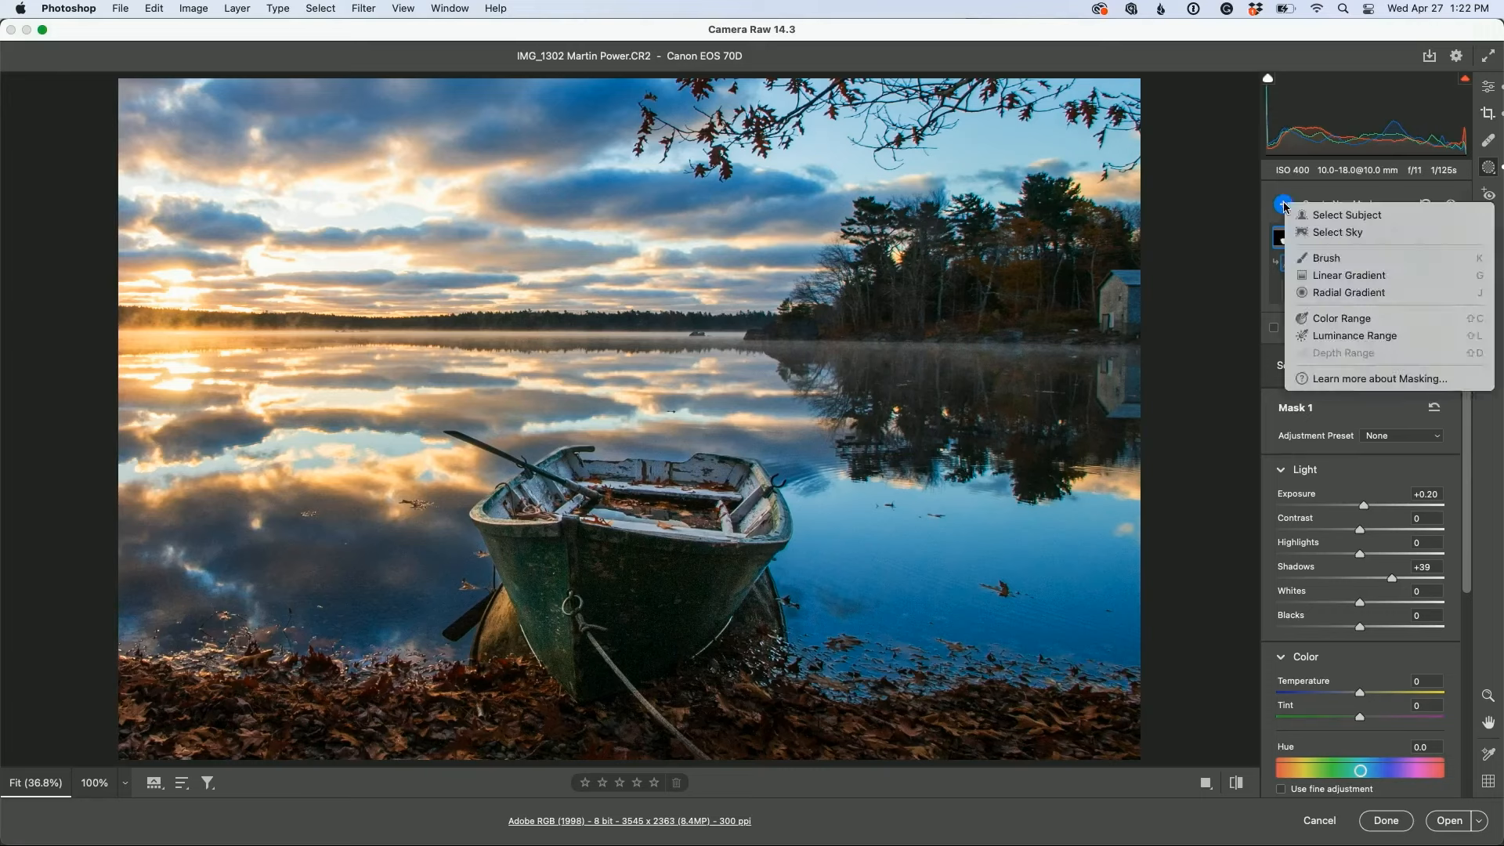
click(1322, 252)
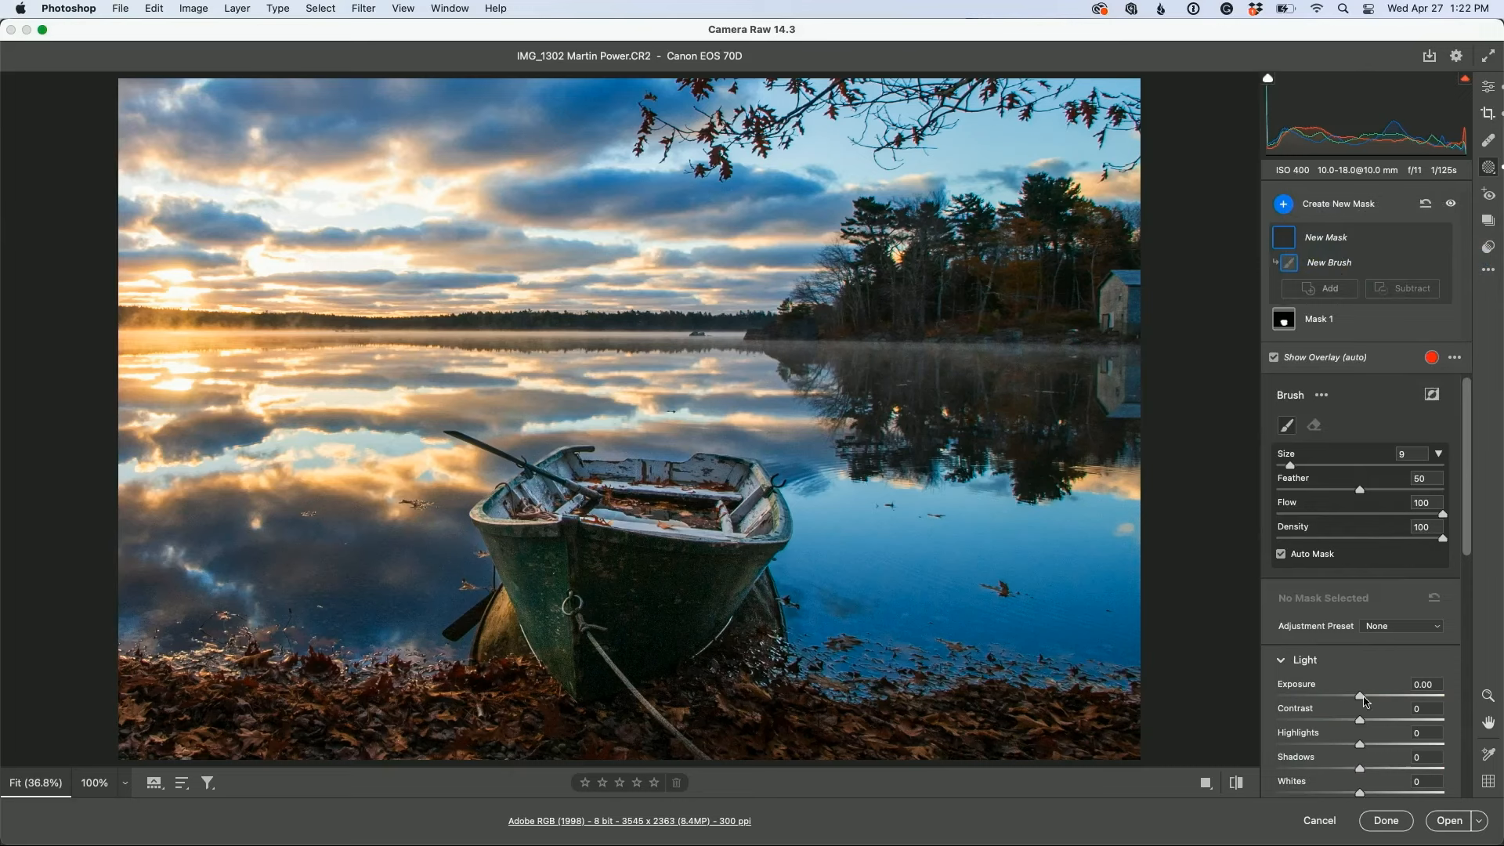
drag(1360, 695, 1368, 696)
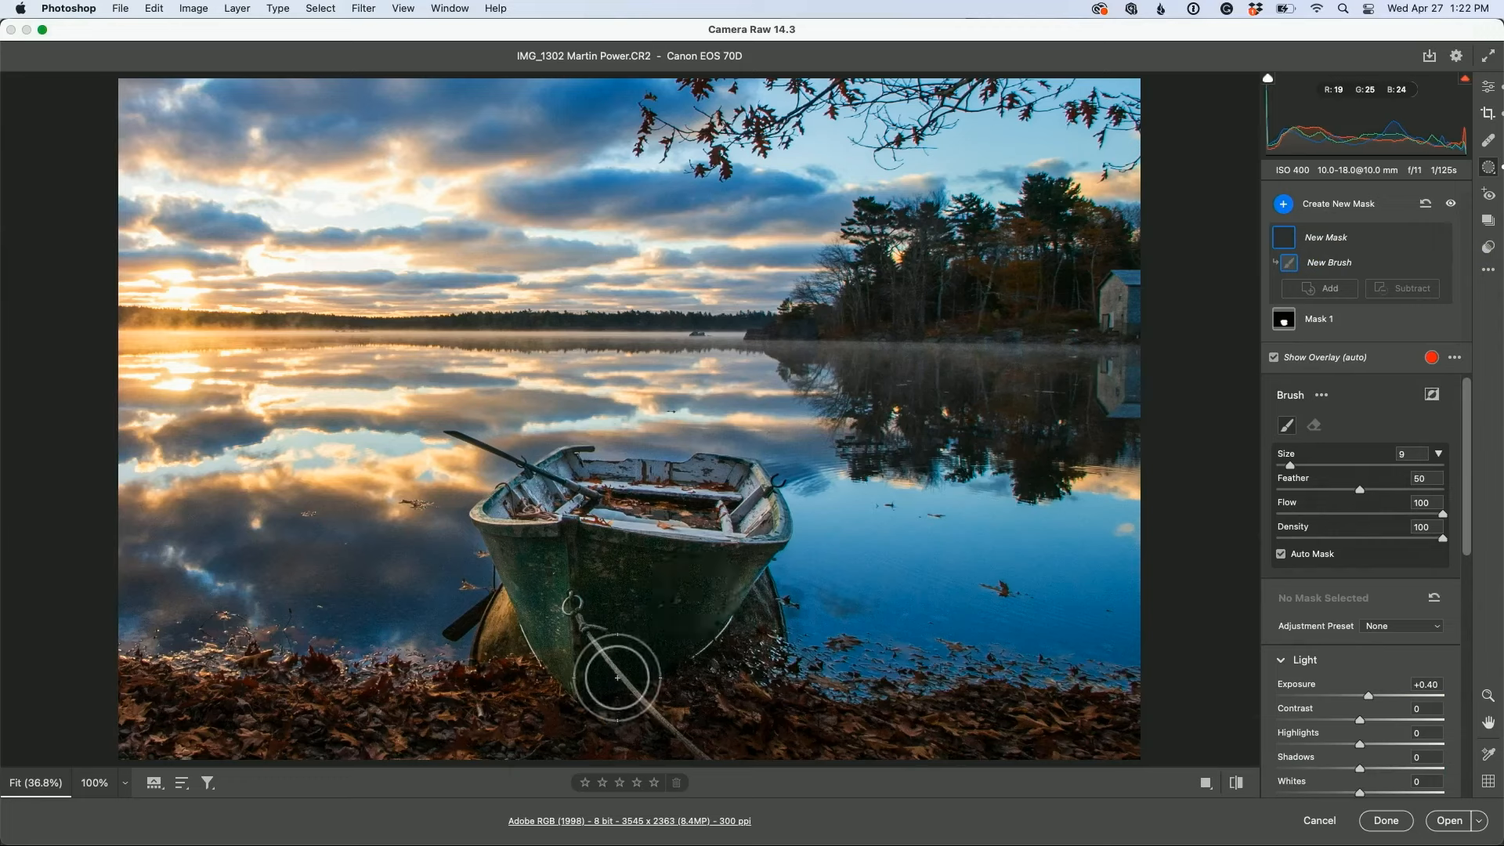
drag(604, 668, 621, 678)
key(alt)
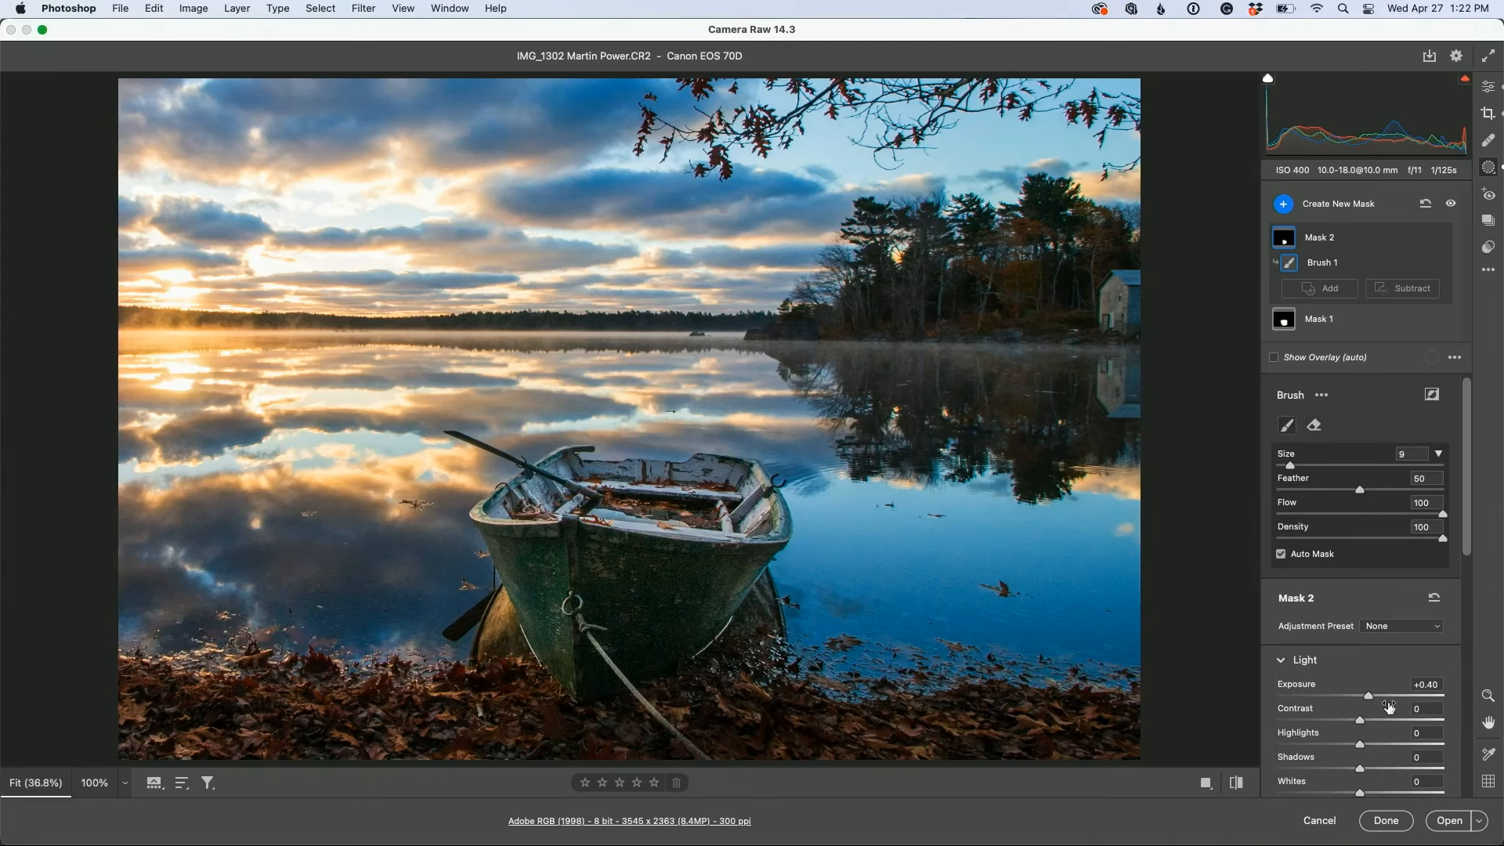
drag(1368, 696, 1370, 699)
Step: Enhance the whole photo's detail by setting Texture to +27 and Clarity to +11
click(1488, 86)
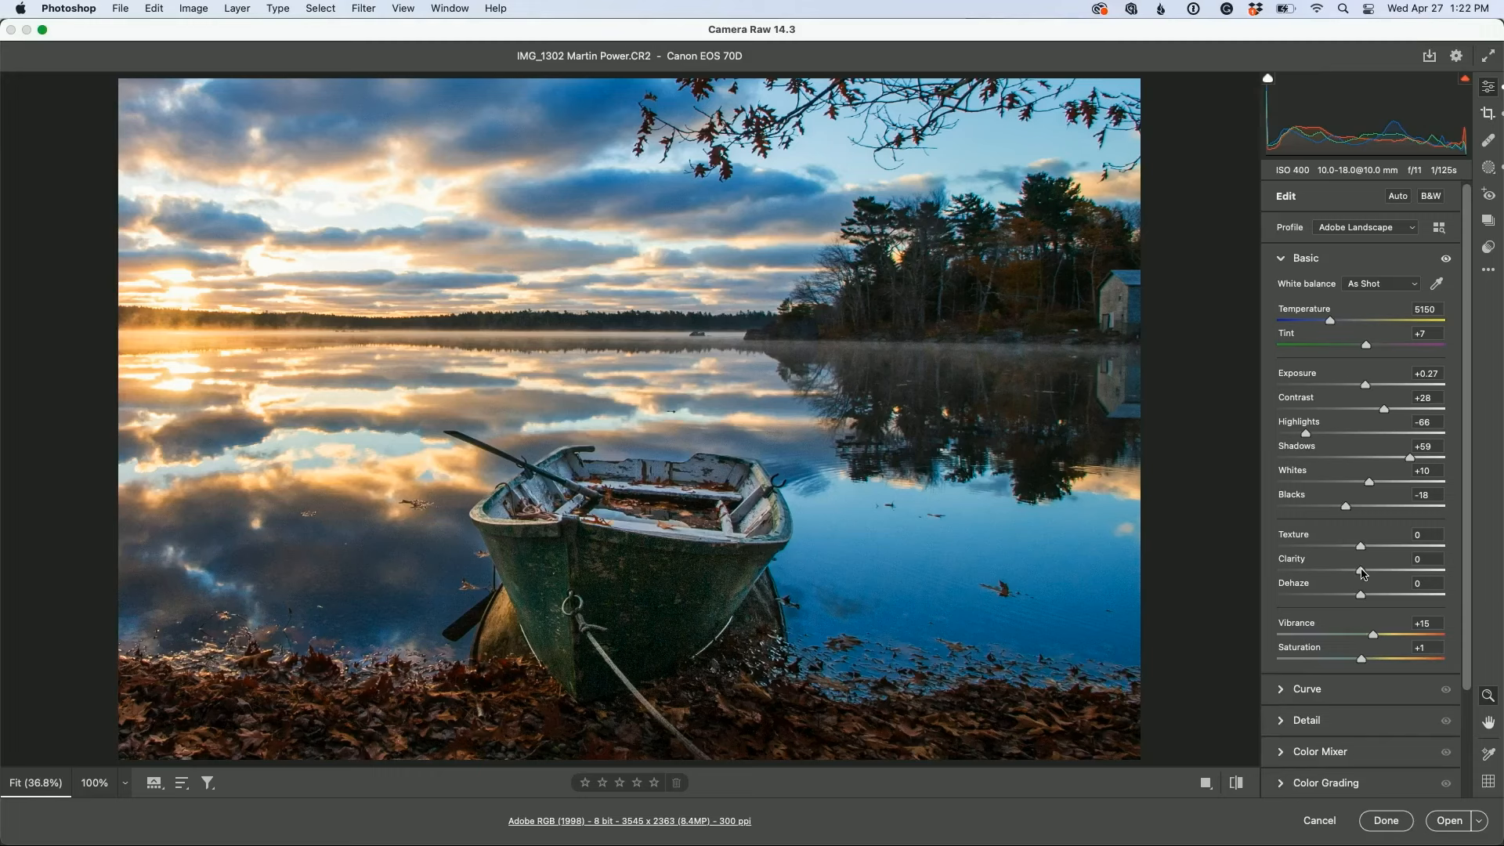
mouse_move(1363, 574)
mouse_down()
mouse_move(1406, 587)
mouse_move(1380, 589)
mouse_move(1361, 567)
mouse_move(1384, 550)
mouse_move(1372, 576)
mouse_up()
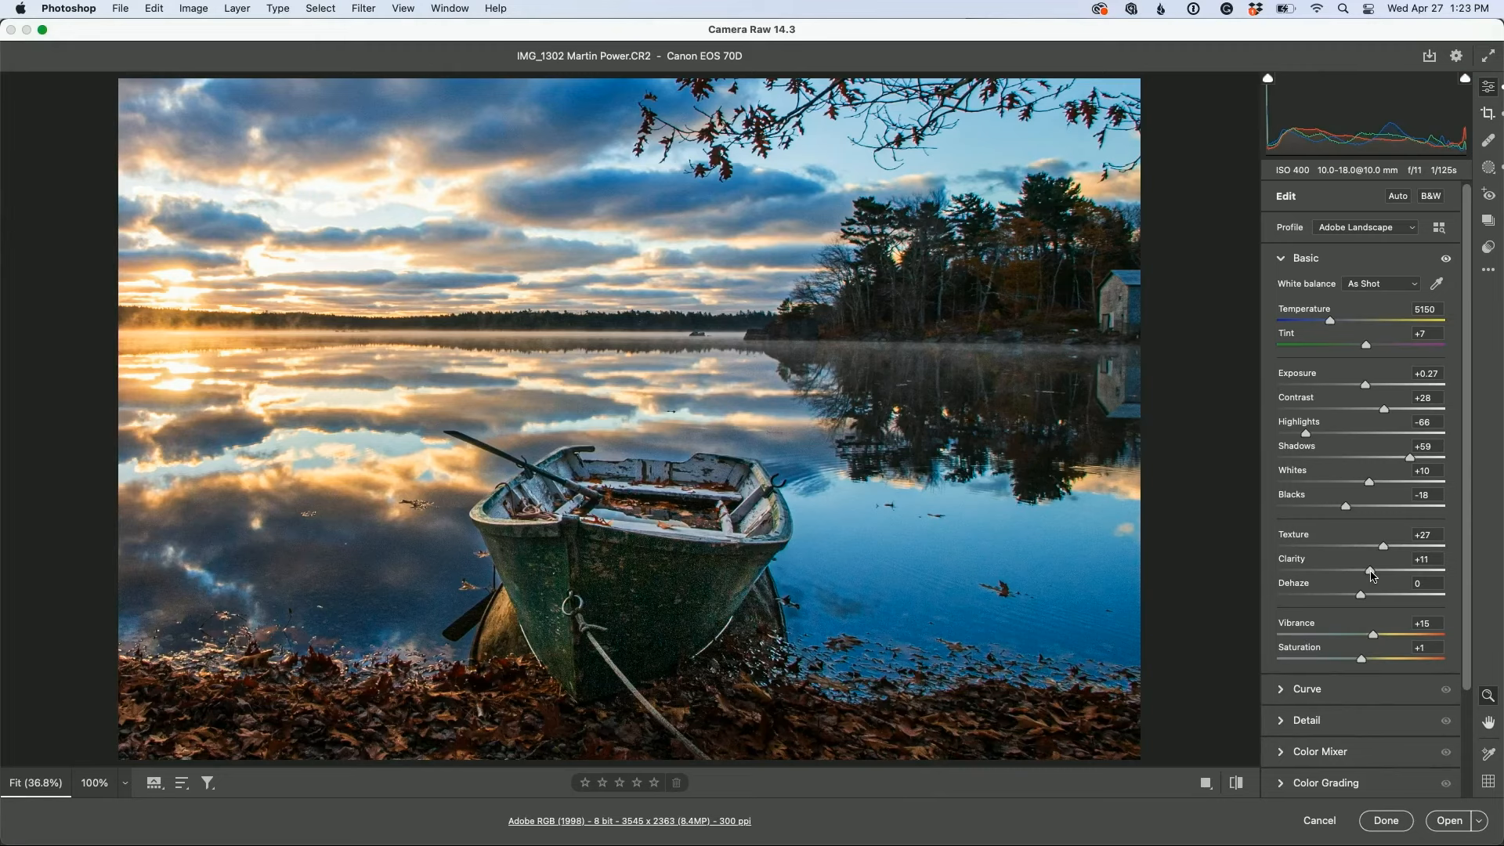
Step: Darken the sky with a linear gradient mask from the top edge to the horizon, using exposure -0.10 and highlights -49
click(1488, 167)
click(1282, 205)
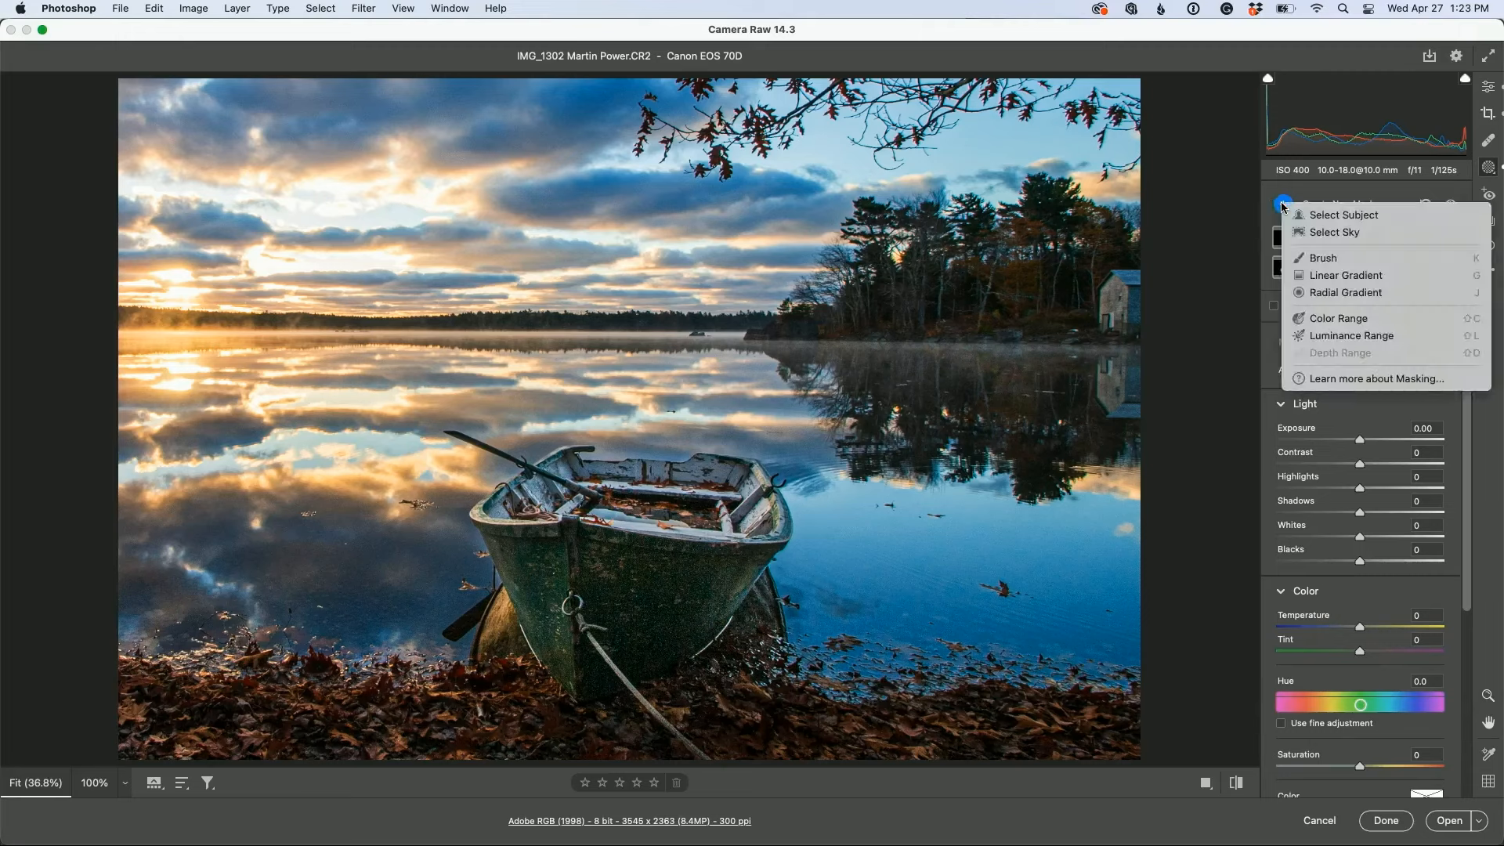
click(1346, 275)
click(1358, 565)
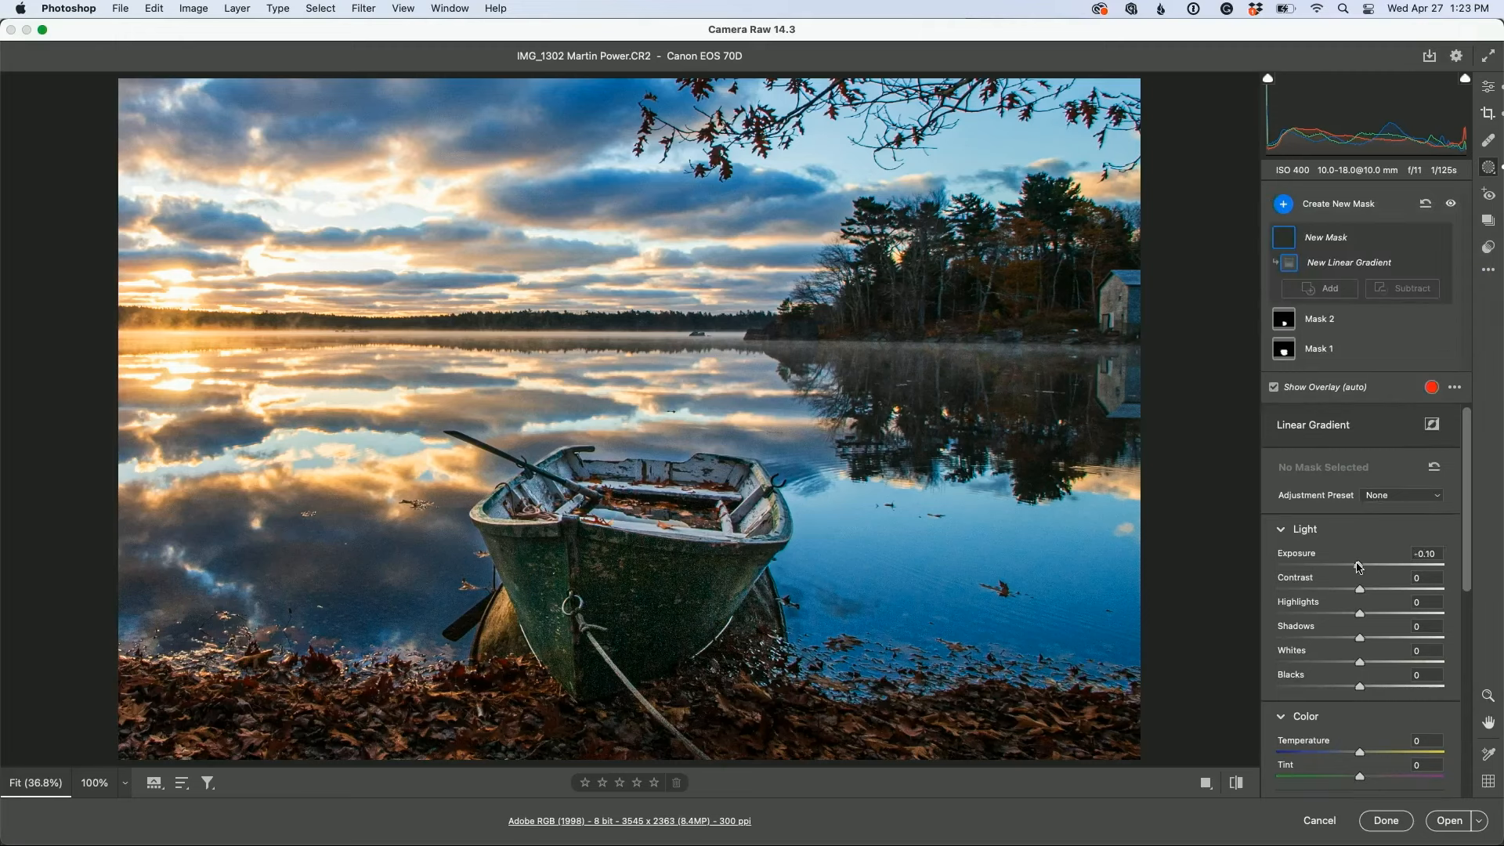
drag(1358, 565, 1344, 565)
drag(602, 75, 598, 329)
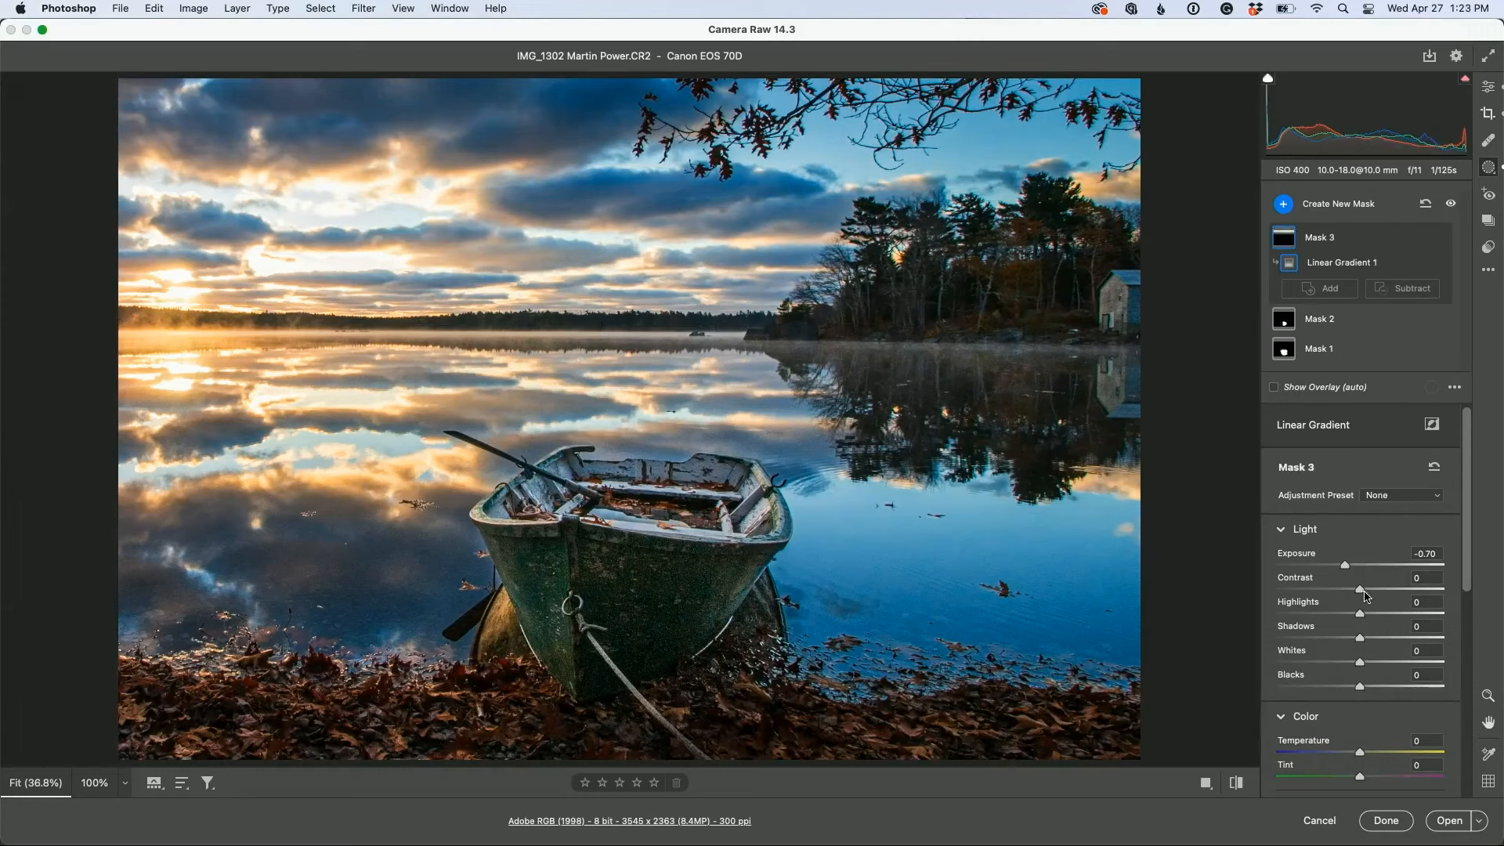
drag(1345, 564, 1320, 624)
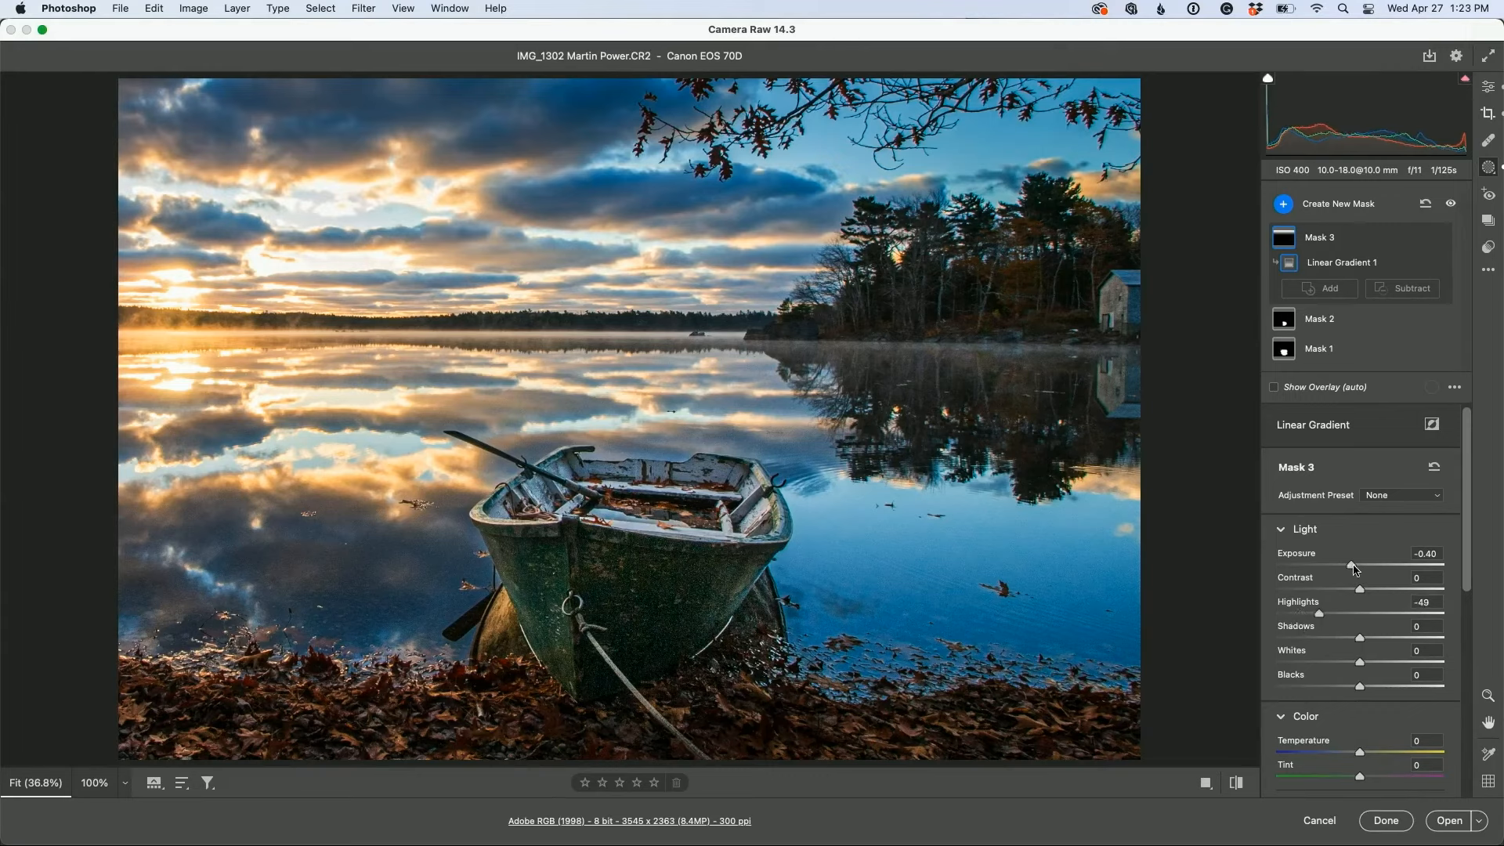
drag(1352, 567, 1361, 569)
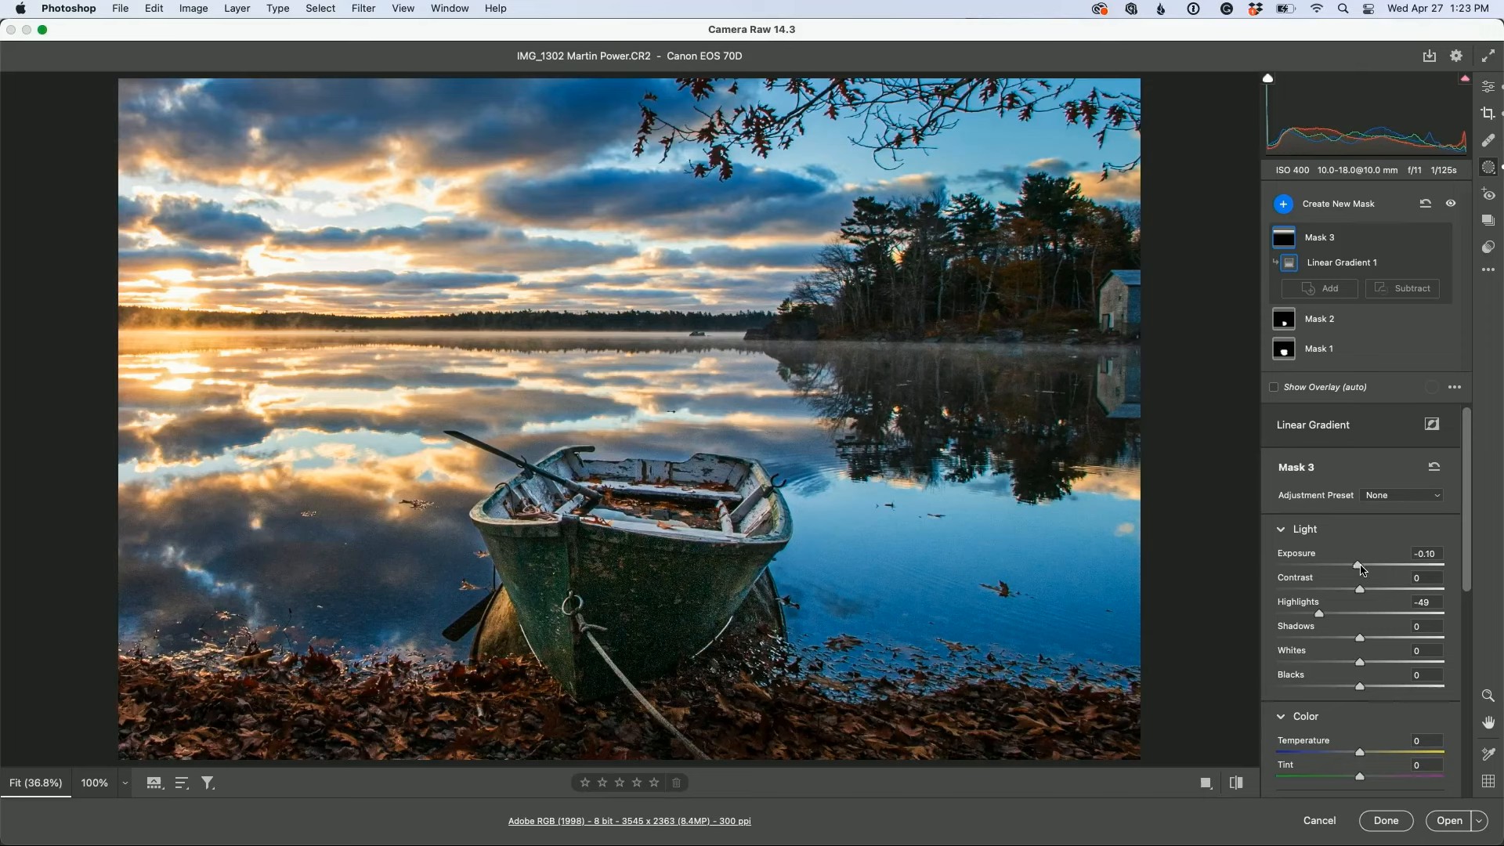
Step: Warm the sky gradient with temperature +43 and a tint shifted toward magenta, and open the developed photo in Photoshop
scroll(1374, 627, down, 1)
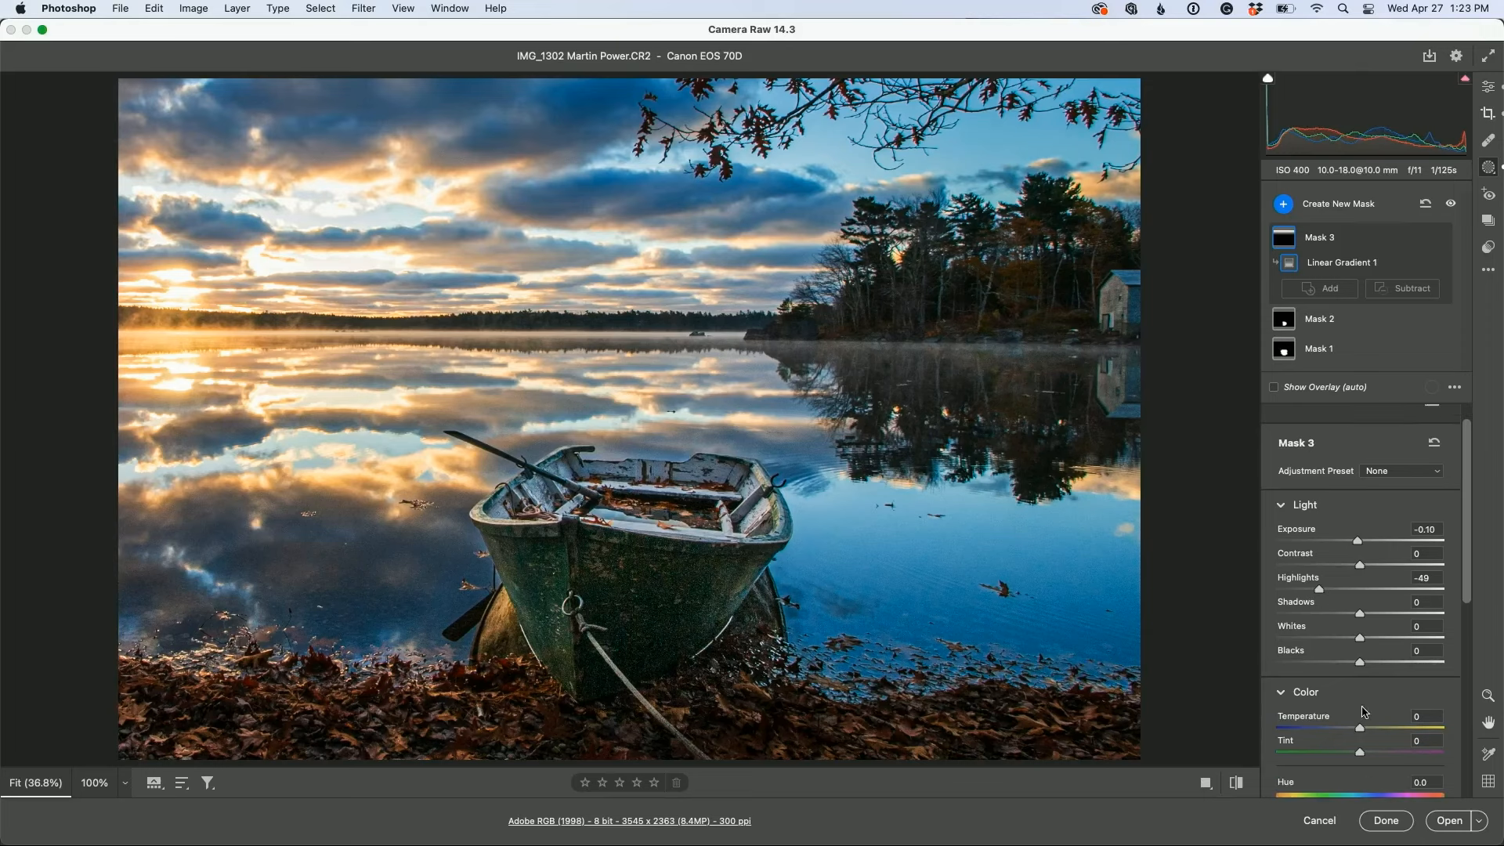
scroll(1362, 709, down, 2)
drag(1360, 694, 1404, 701)
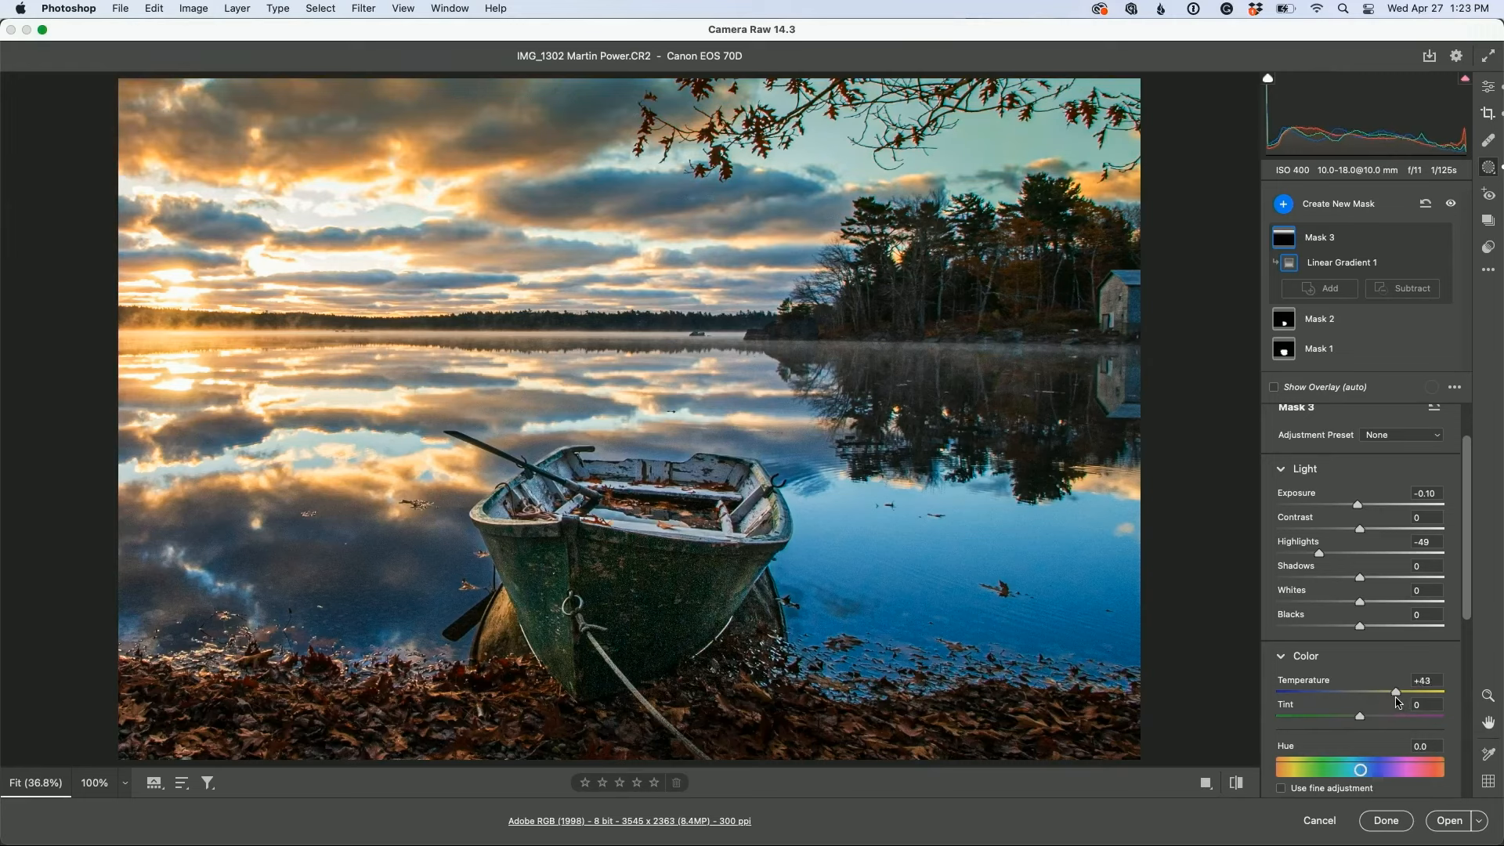
drag(1363, 722, 1377, 717)
click(1451, 822)
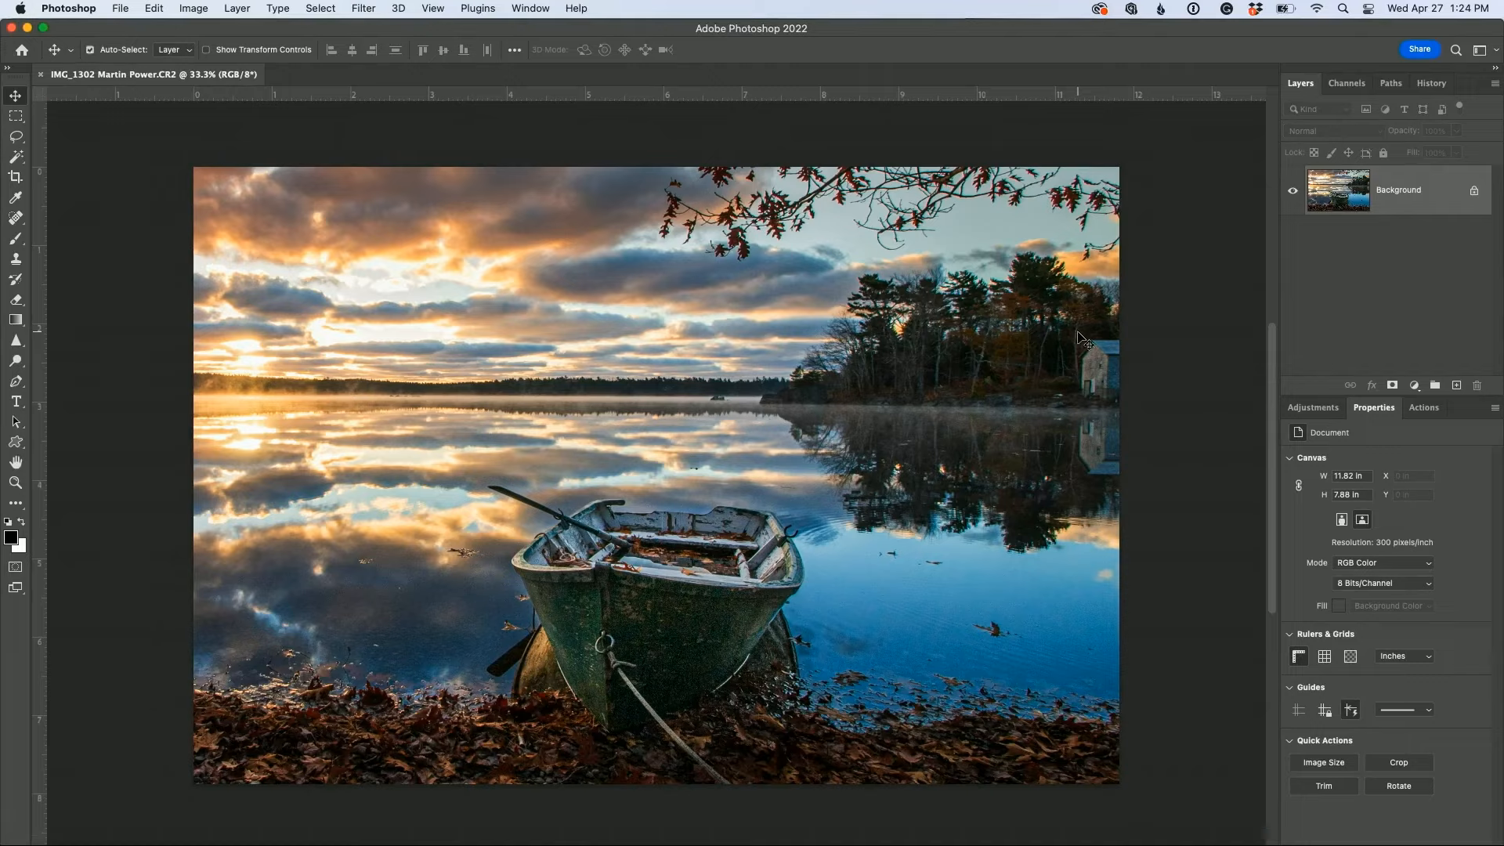
Step: Remove the large floating leaf and the dark patch from the water beside the boat with the Spot Healing Brush
key(super+equal)
drag(621, 370, 426, 245)
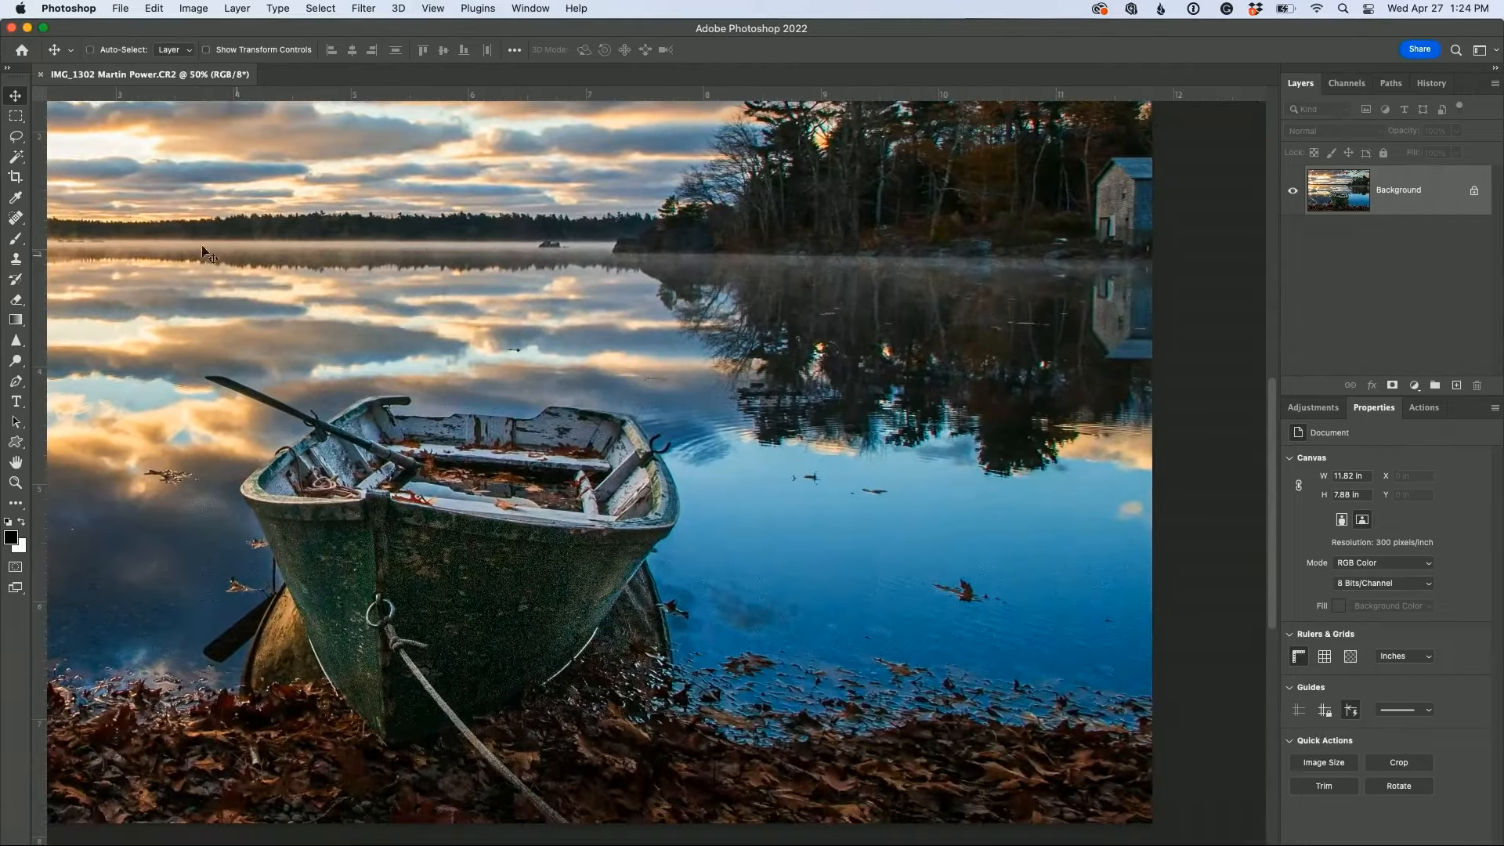
click(11, 219)
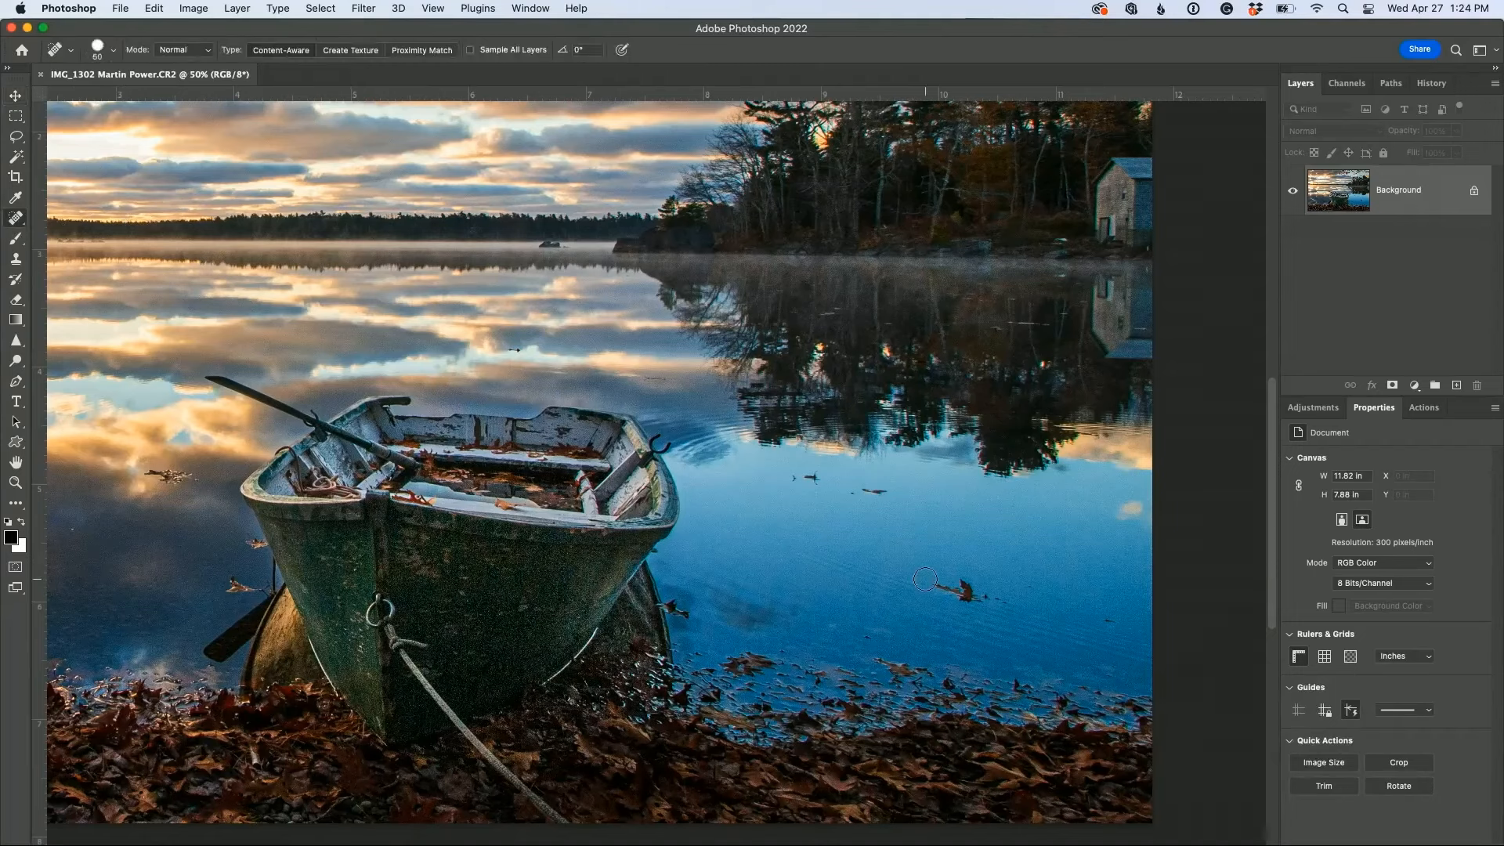
drag(925, 579, 1009, 608)
mouse_move(721, 597)
mouse_down()
mouse_move(754, 621)
mouse_move(769, 609)
mouse_up()
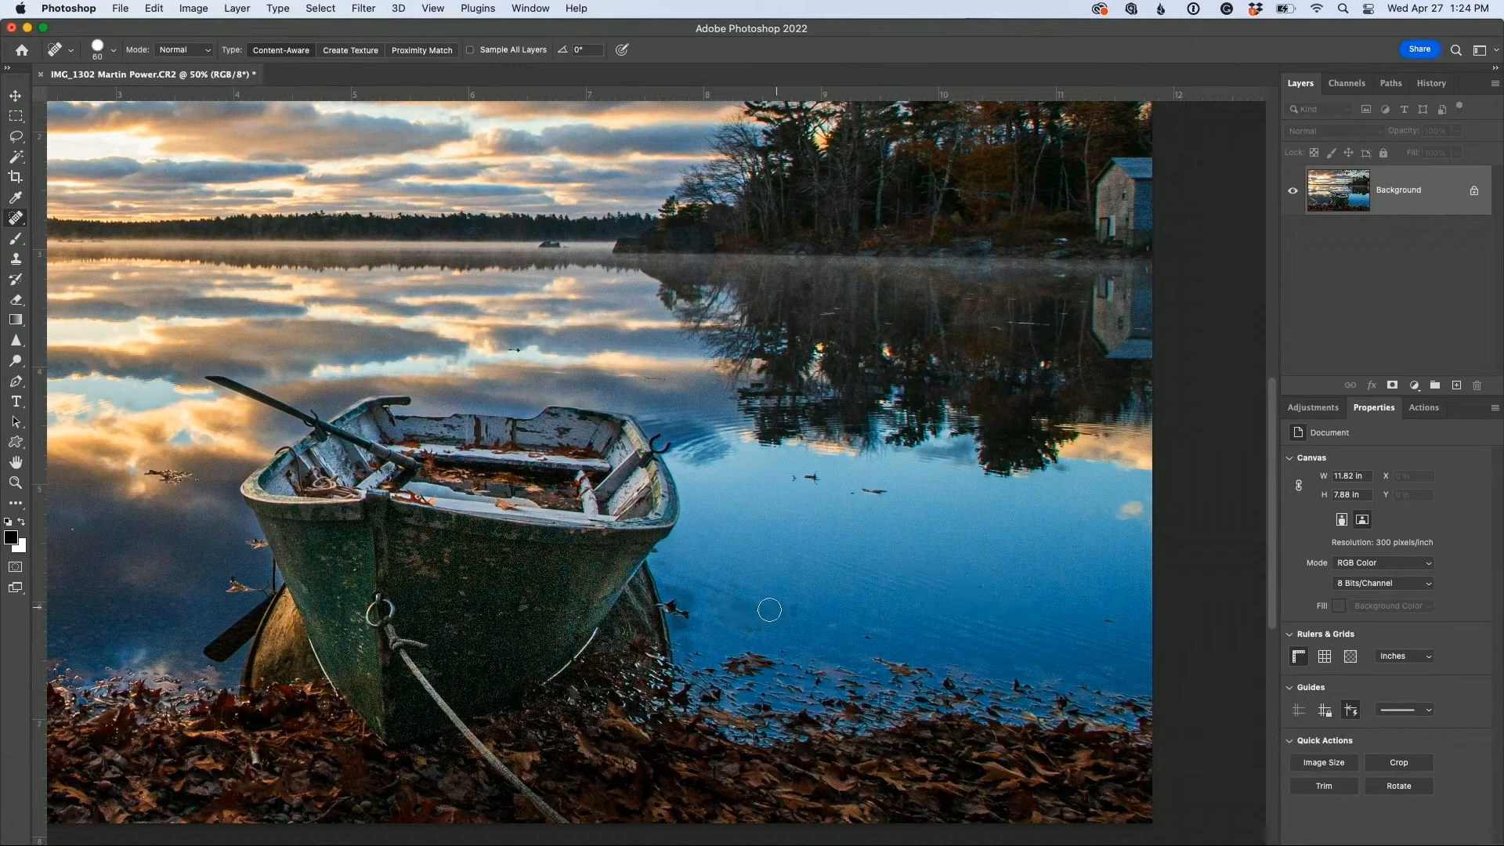
Step: Remove the small floating leaves and the light spot from the blue water right of the boat with the Spot Healing Brush
click(862, 631)
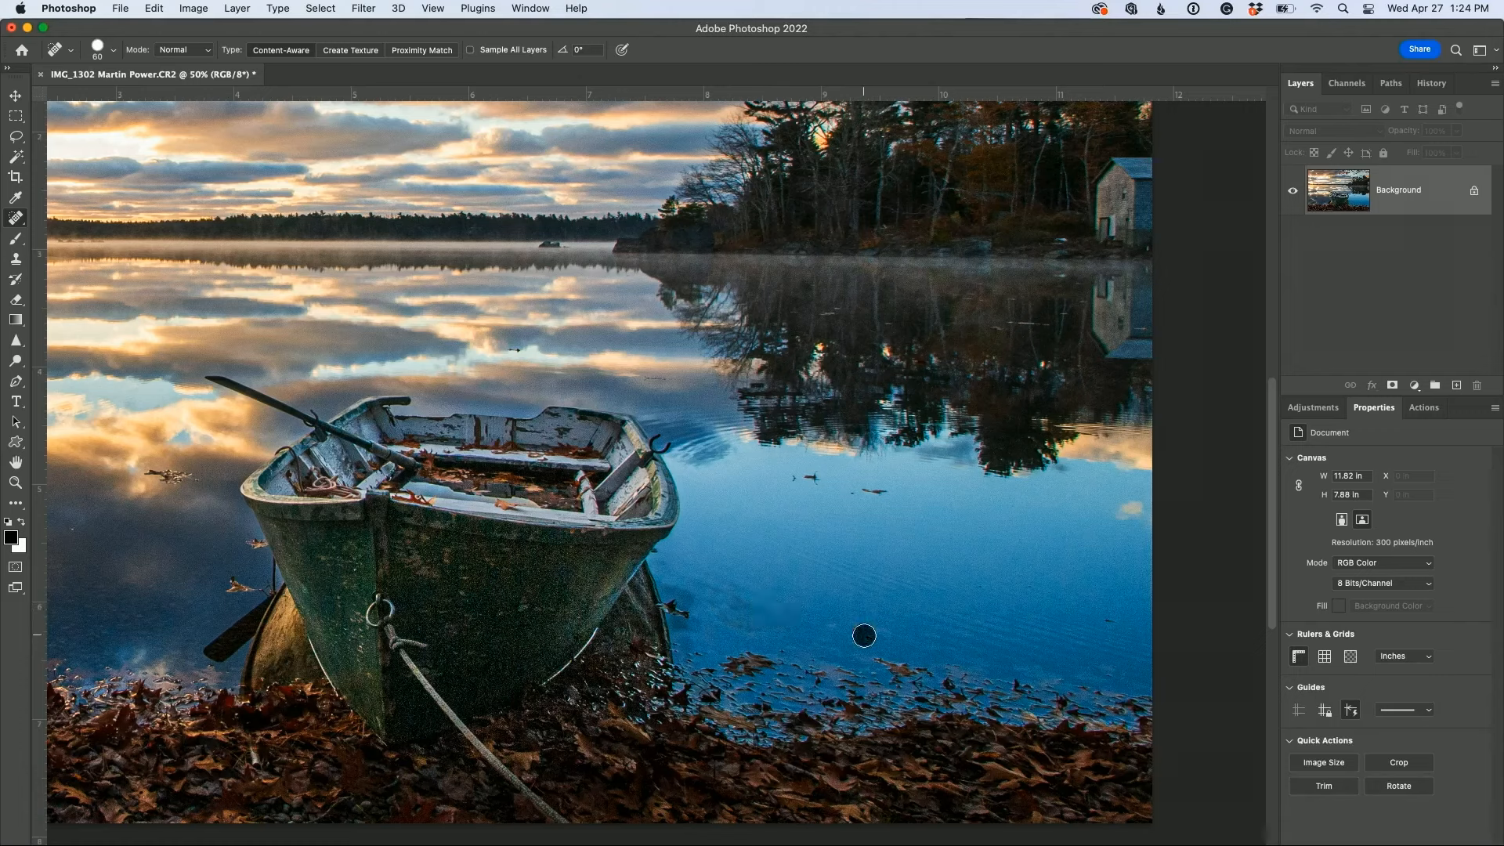
click(1128, 513)
click(861, 495)
mouse_move(805, 487)
mouse_down()
mouse_move(822, 477)
mouse_move(781, 484)
mouse_up()
Step: Heal away the floating leaves and small specks from the water left of the boat
drag(252, 580, 234, 586)
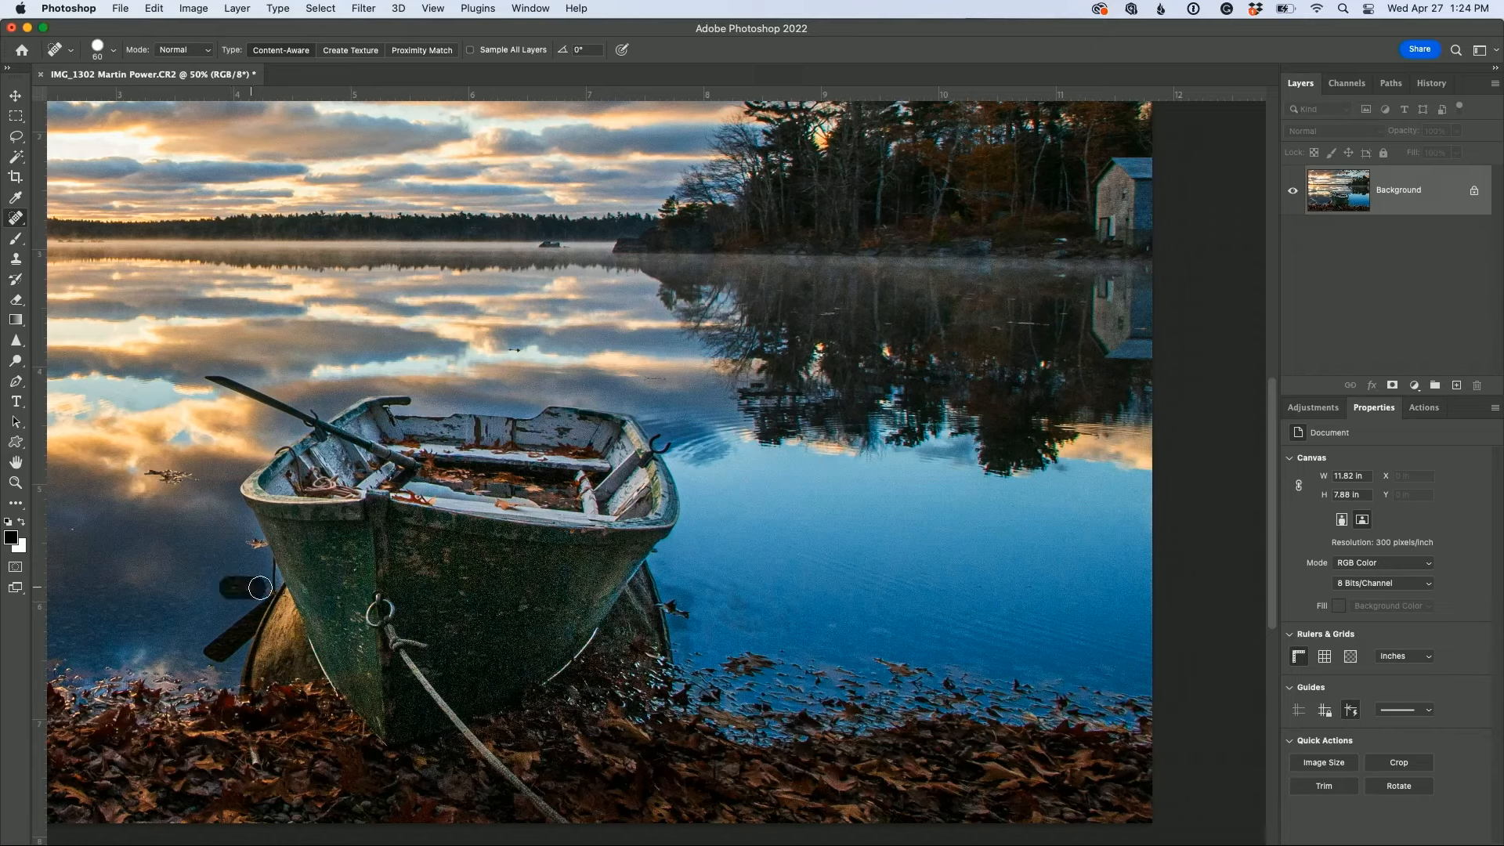
click(249, 546)
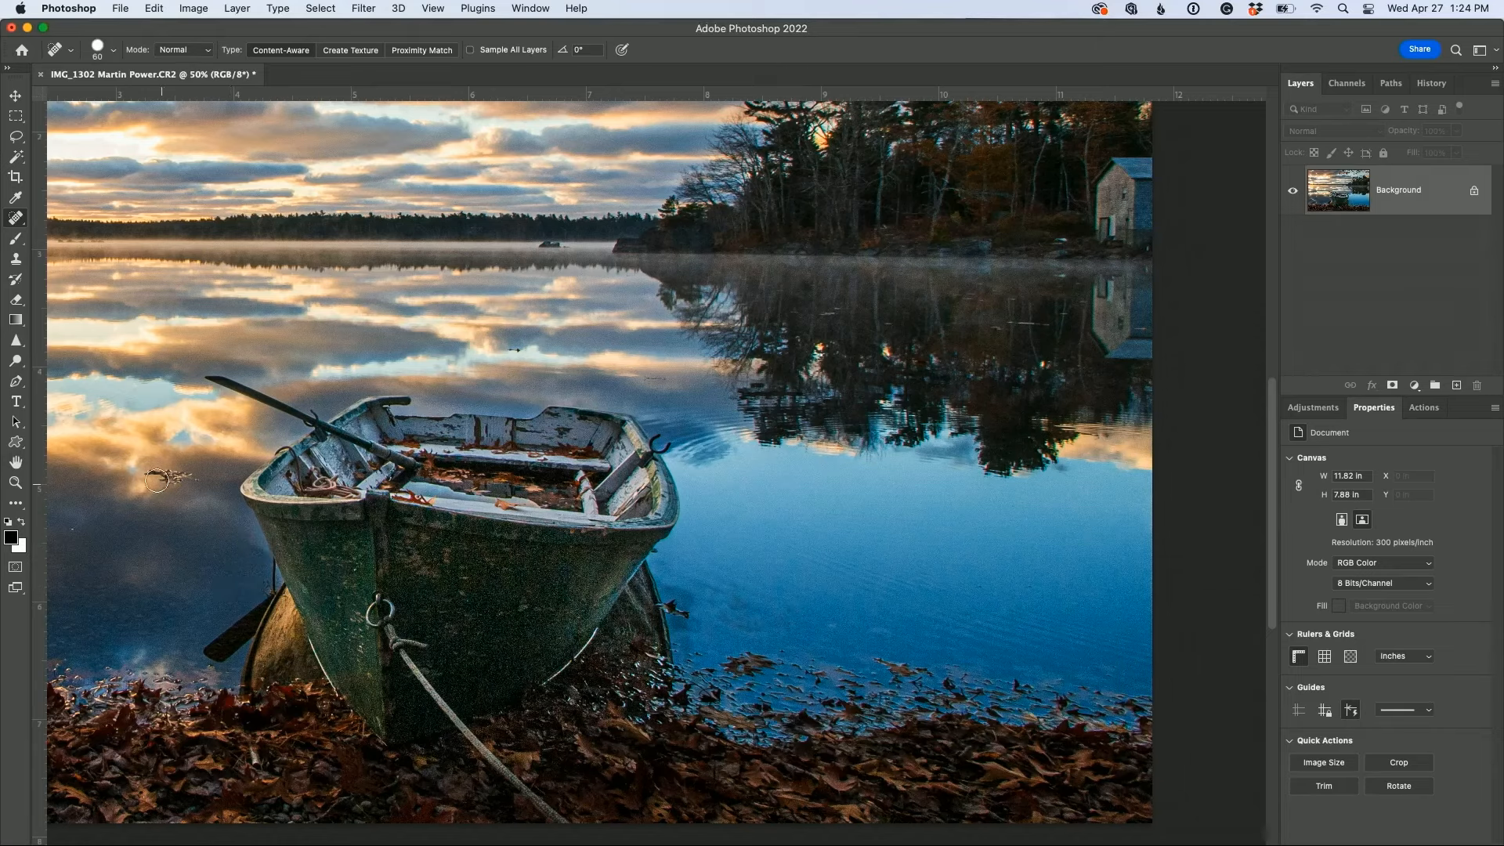
drag(149, 476, 195, 476)
drag(245, 649, 615, 605)
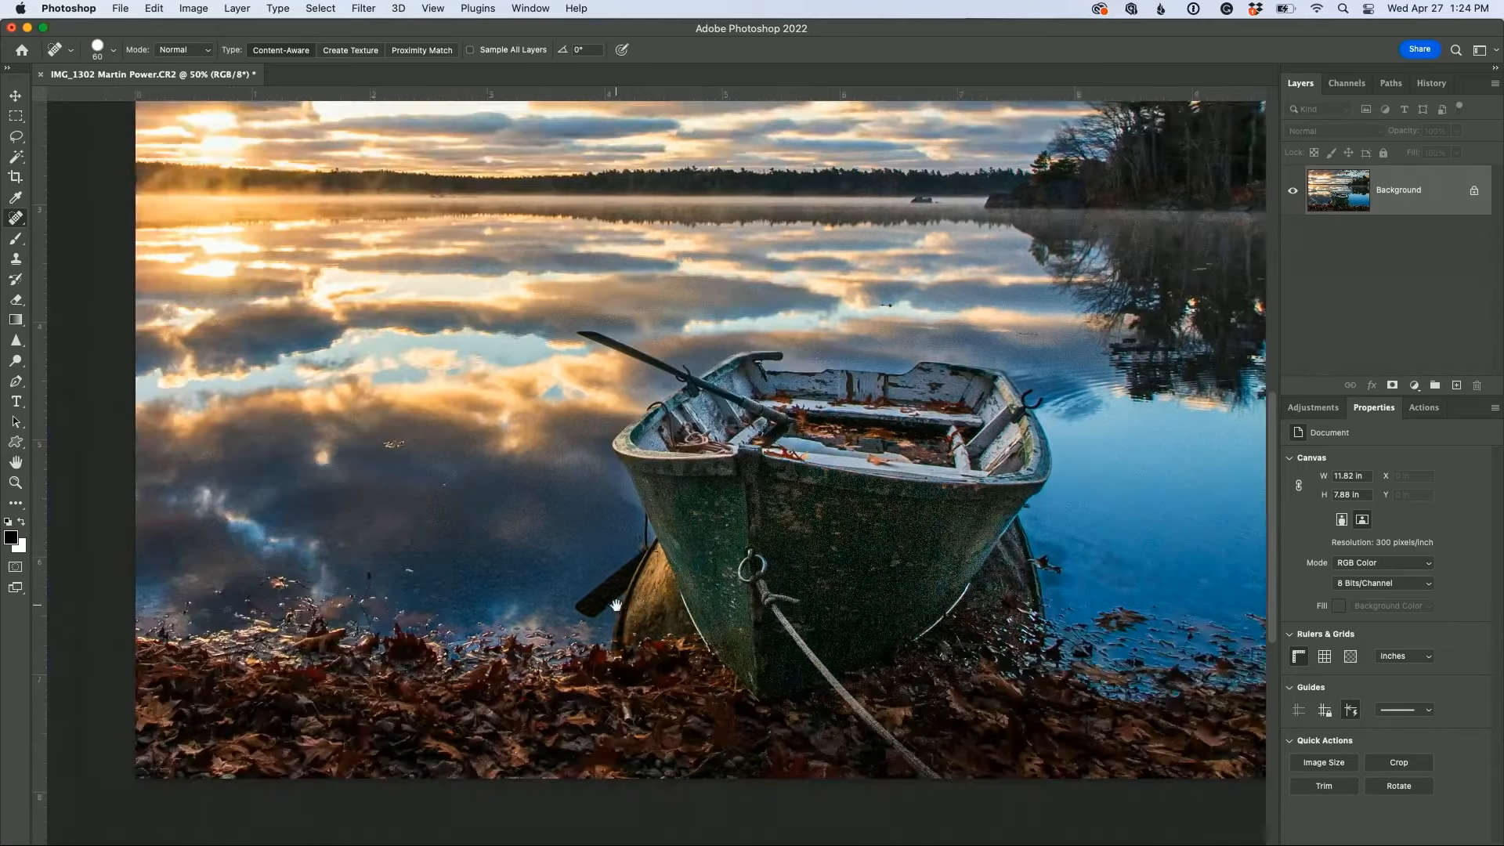
click(390, 447)
click(444, 483)
click(410, 571)
click(401, 437)
Step: Remove the leaves and twigs hanging in the far right part of the sky with the Spot Healing Brush
drag(480, 480, 361, 615)
drag(687, 260, 464, 443)
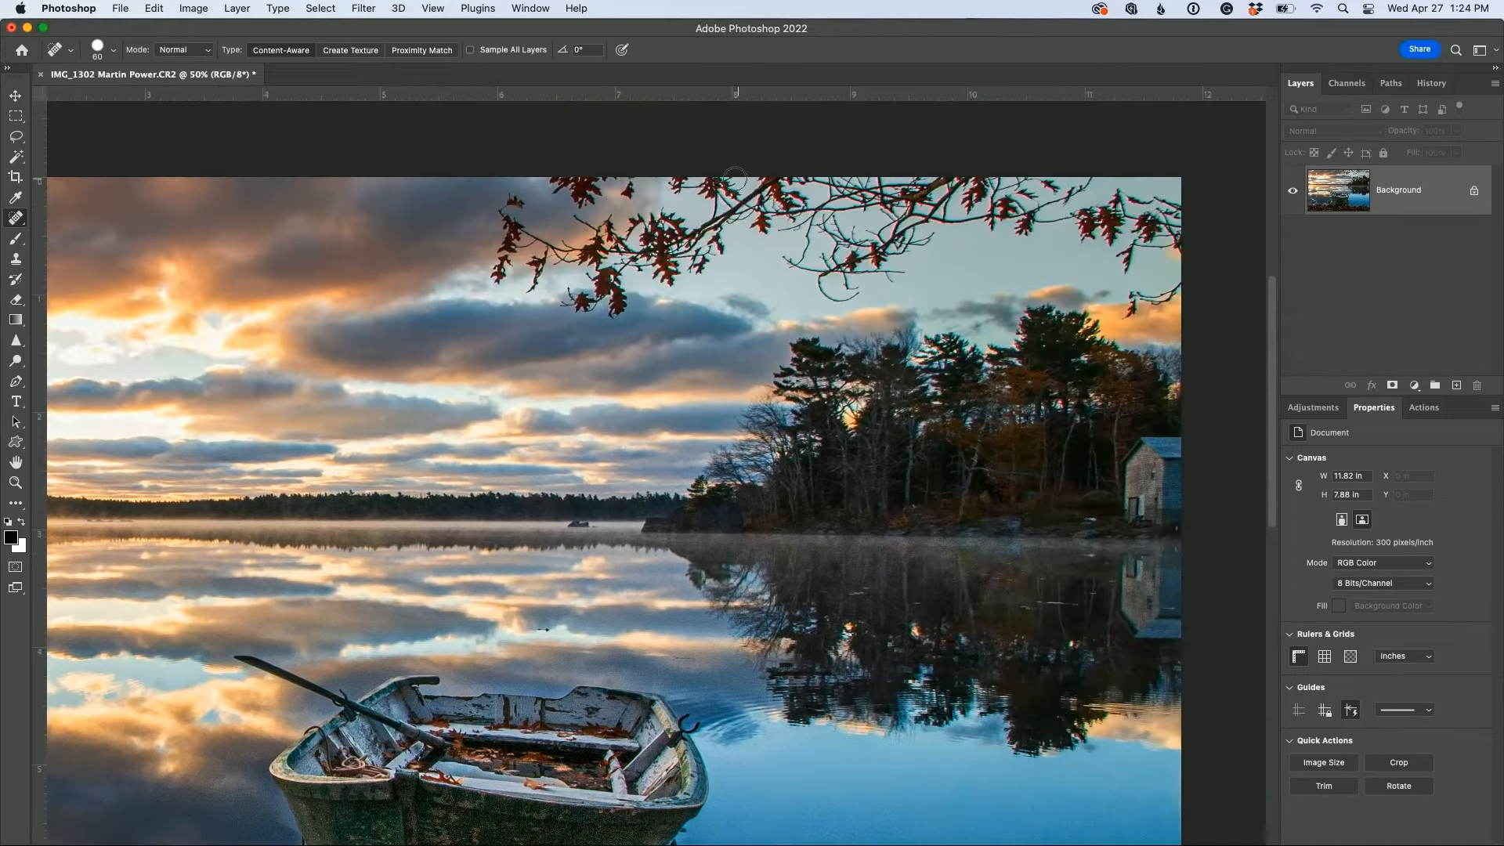
drag(1135, 307, 1153, 300)
click(1128, 322)
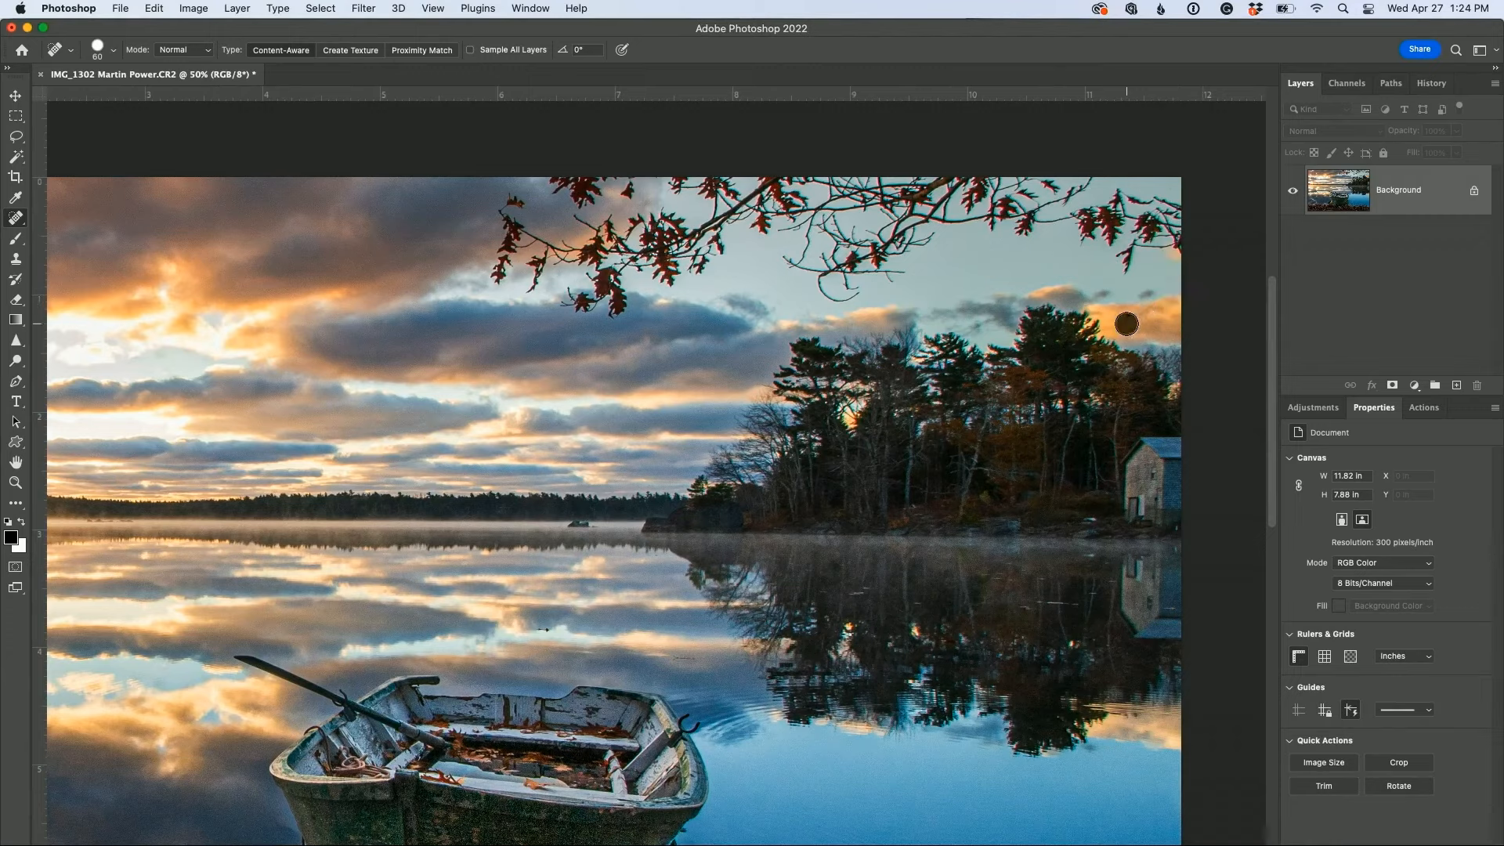
click(1149, 301)
click(1155, 287)
click(1138, 300)
mouse_move(1132, 265)
mouse_down()
mouse_move(1128, 251)
mouse_move(1147, 246)
mouse_move(1130, 266)
mouse_move(1174, 242)
mouse_move(1171, 208)
mouse_move(1150, 233)
mouse_move(1089, 216)
mouse_move(1073, 235)
mouse_move(1120, 238)
mouse_move(1117, 193)
mouse_move(1183, 227)
mouse_move(1233, 300)
mouse_up()
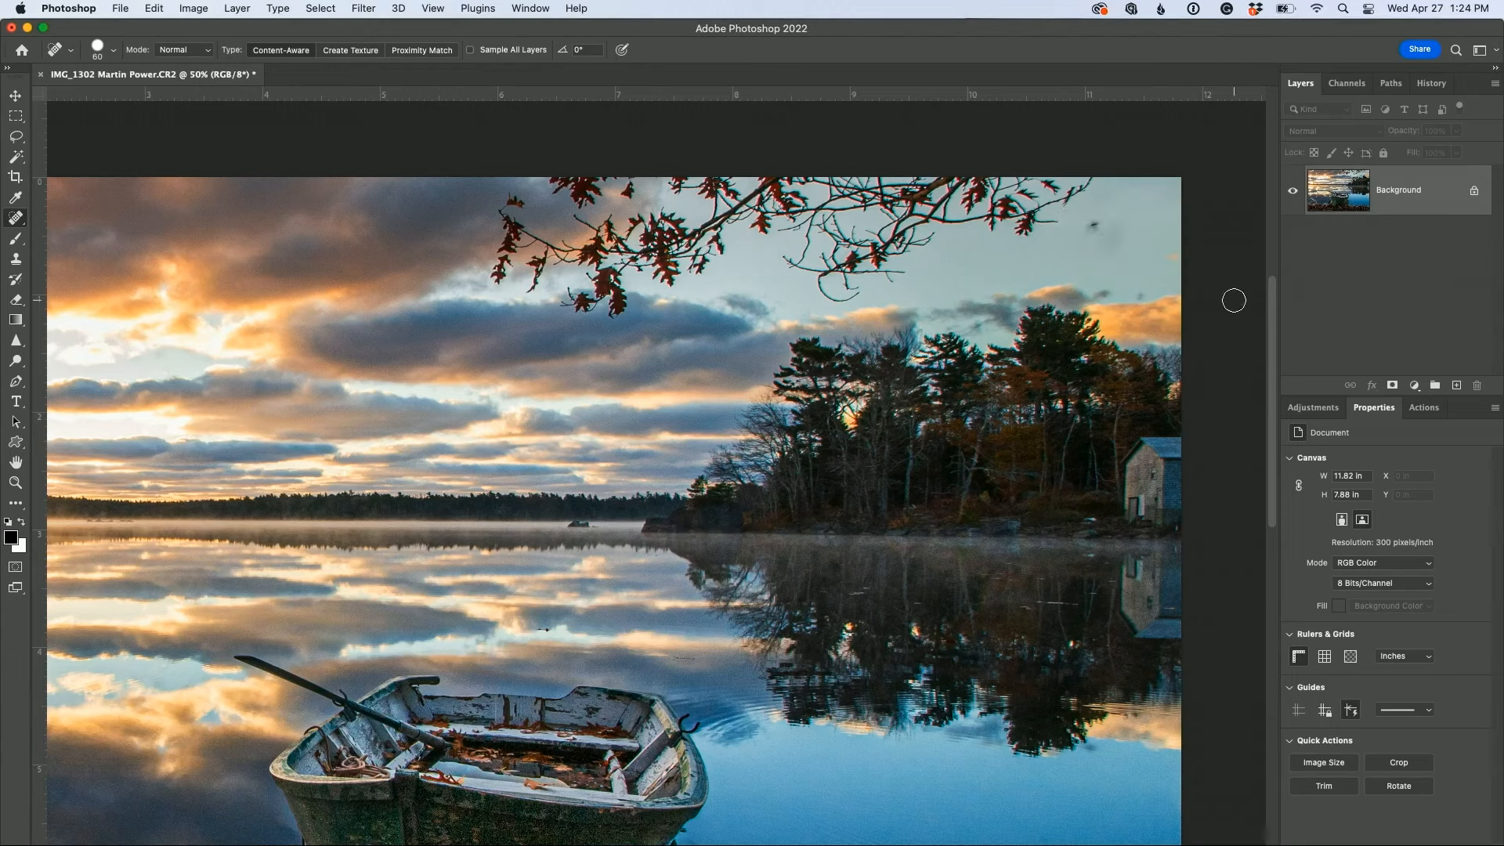
Step: Select the overhanging branches across the upper sky with a rectangular marquee and replace them with Content-Aware Fill
click(16, 121)
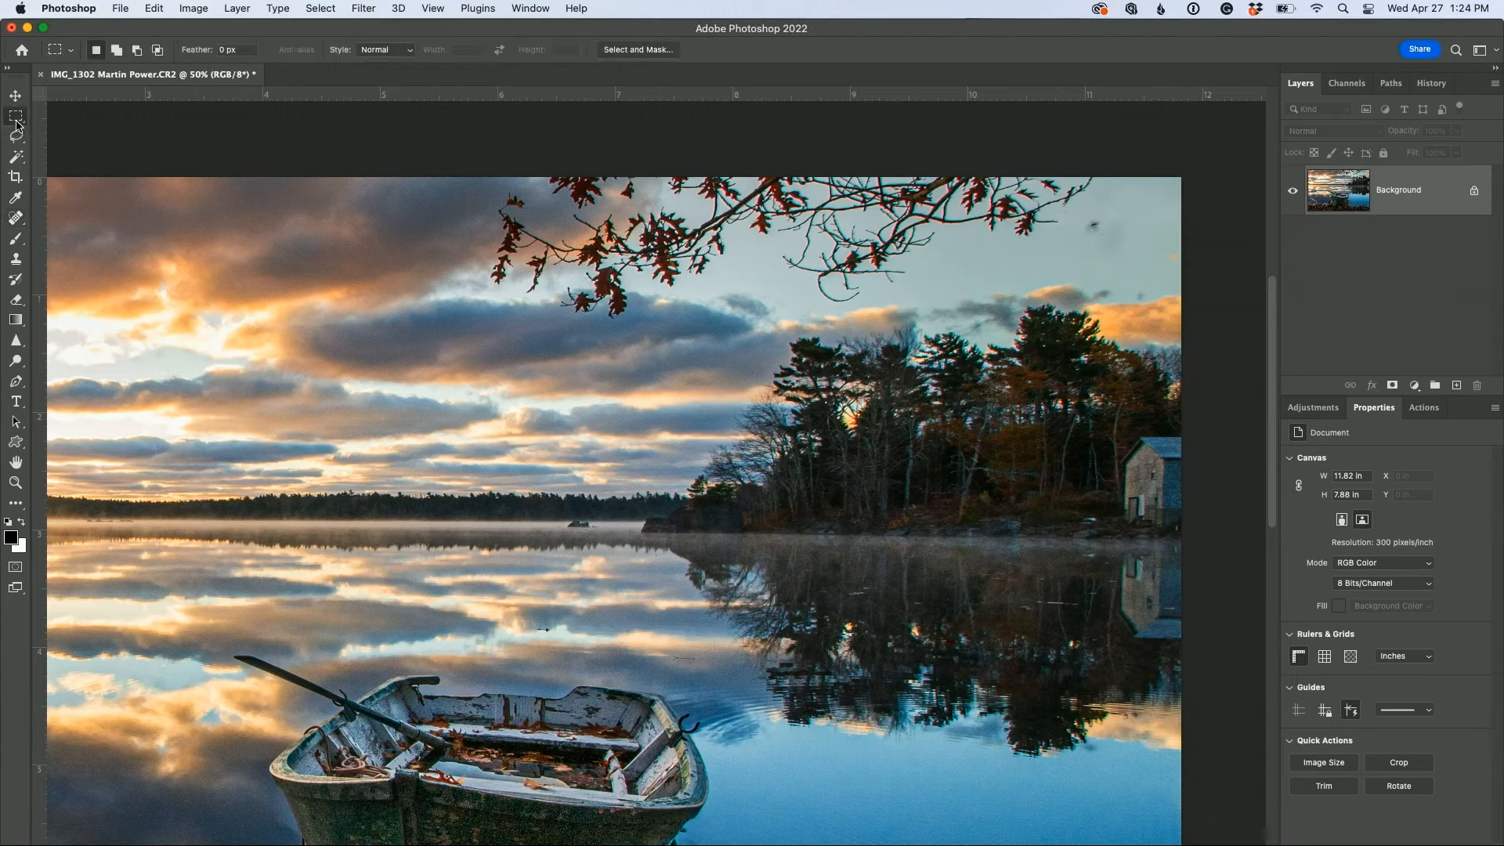
drag(470, 145, 1129, 305)
key(shift+BackSpace)
key(Return)
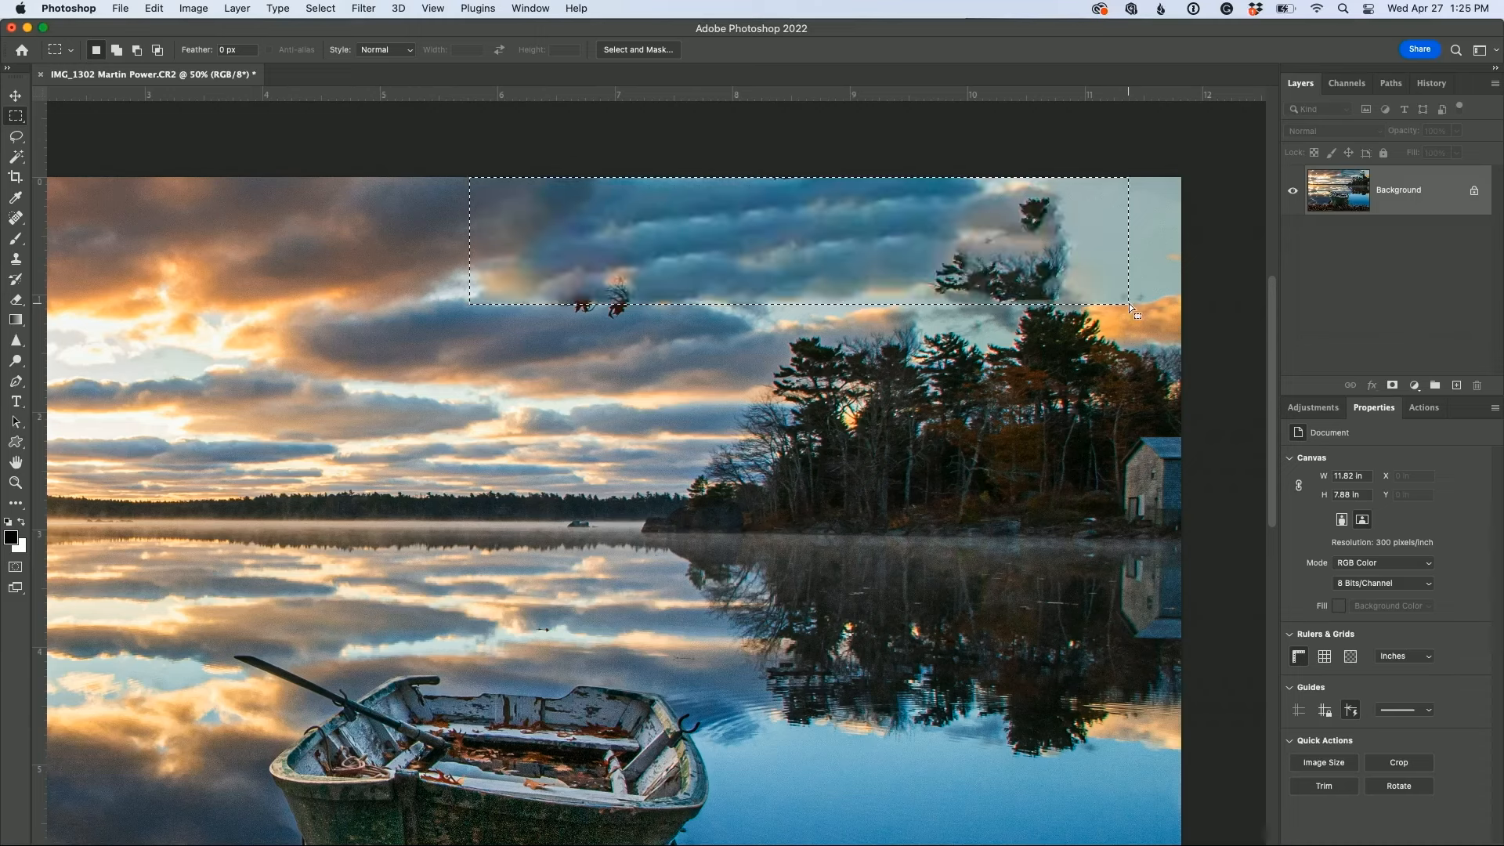
key(super+d)
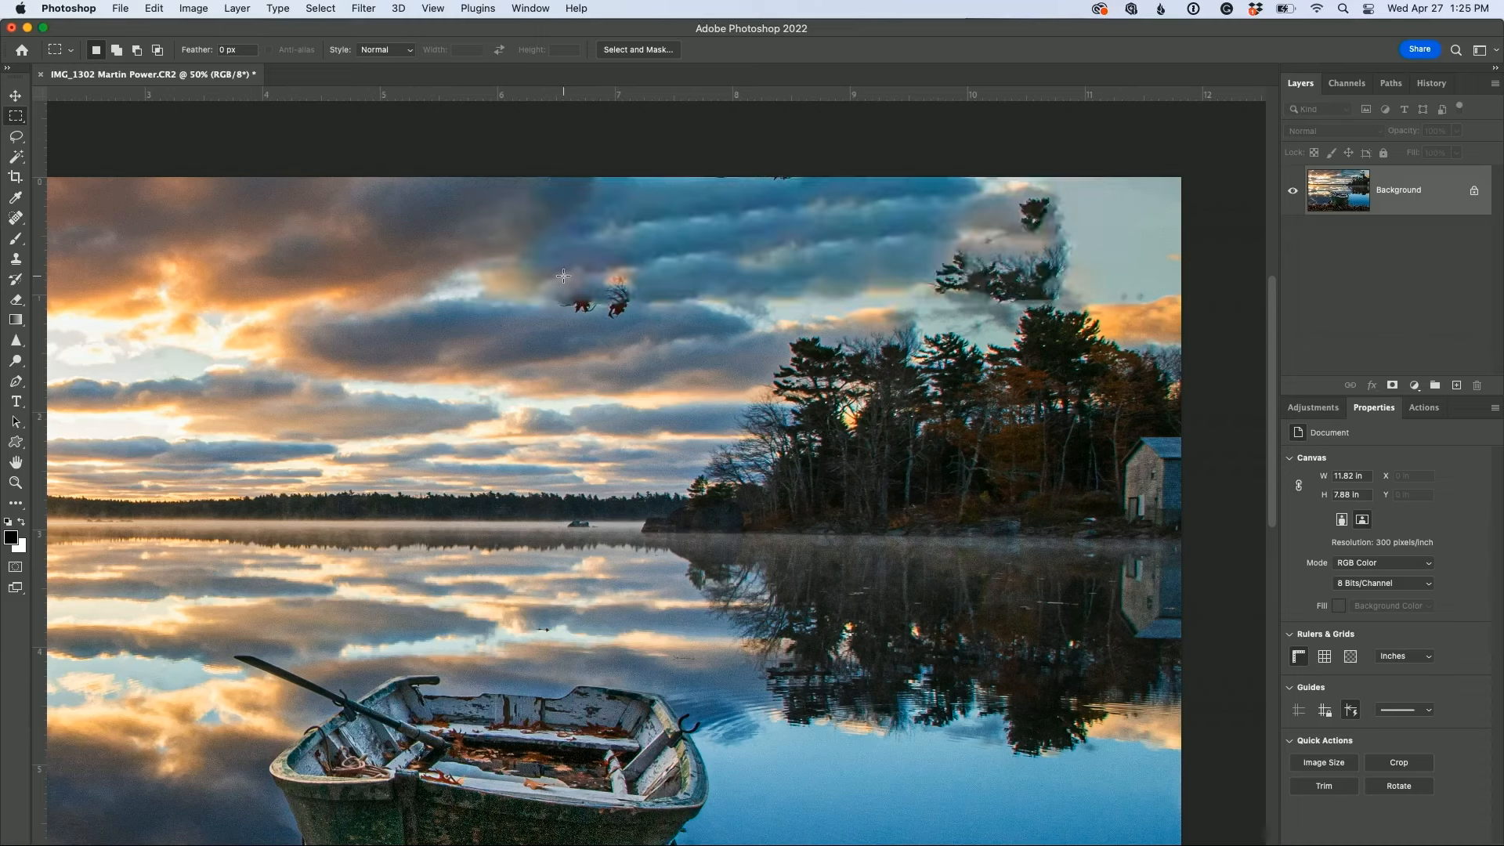
Step: Replace the leftover leaf fragments in the middle of the sky with a Content-Aware Fill
drag(544, 267, 641, 333)
key(shift+BackSpace)
key(Return)
key(super+d)
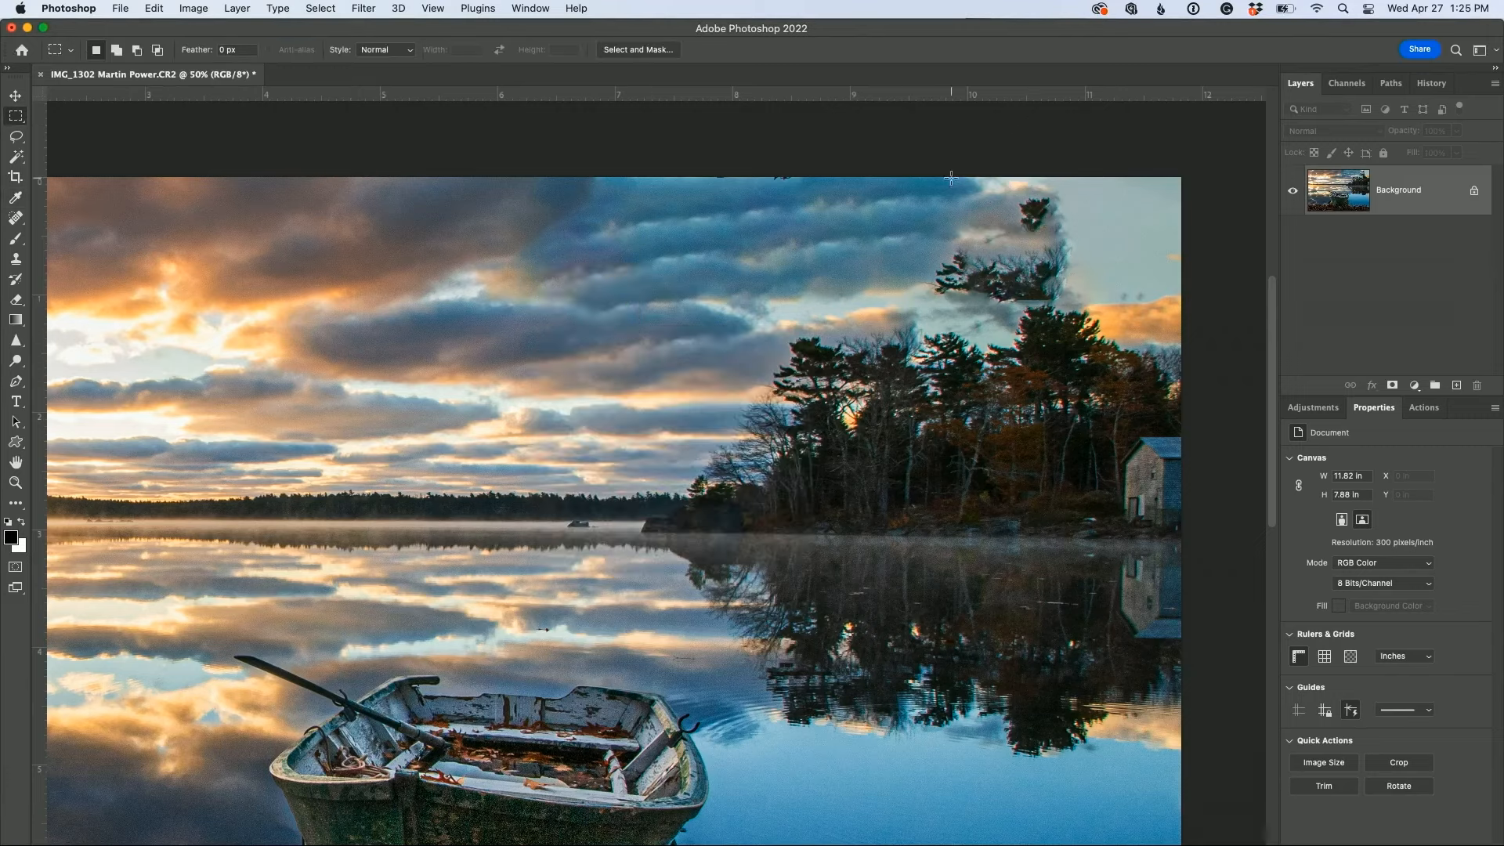
Step: Replace the duplicated tree patches in the sky above the real treetops with a Content-Aware Fill at 100% opacity
drag(936, 189, 1095, 313)
key(shift+BackSpace)
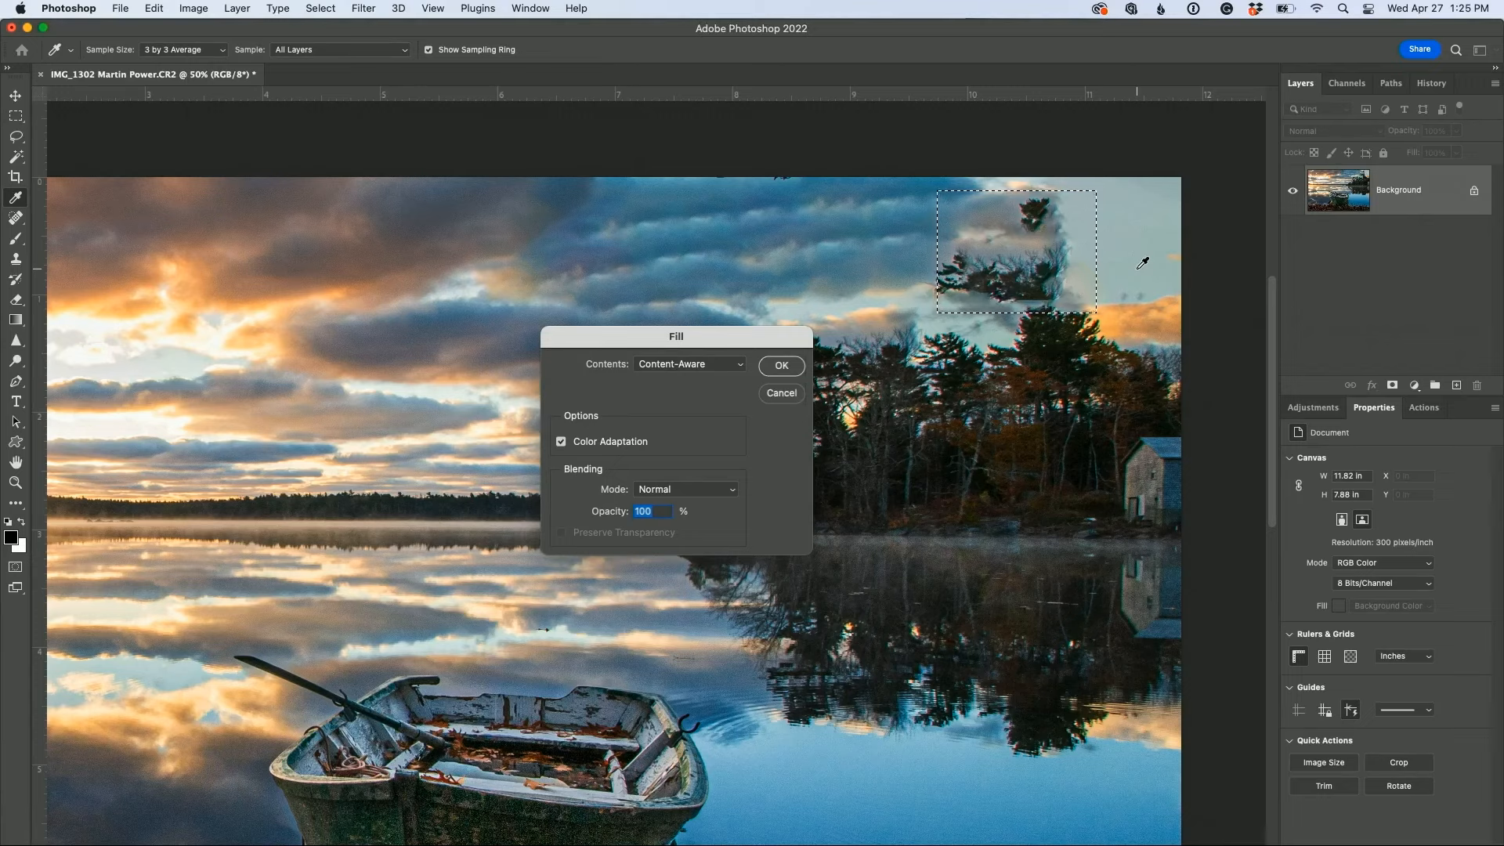
click(794, 367)
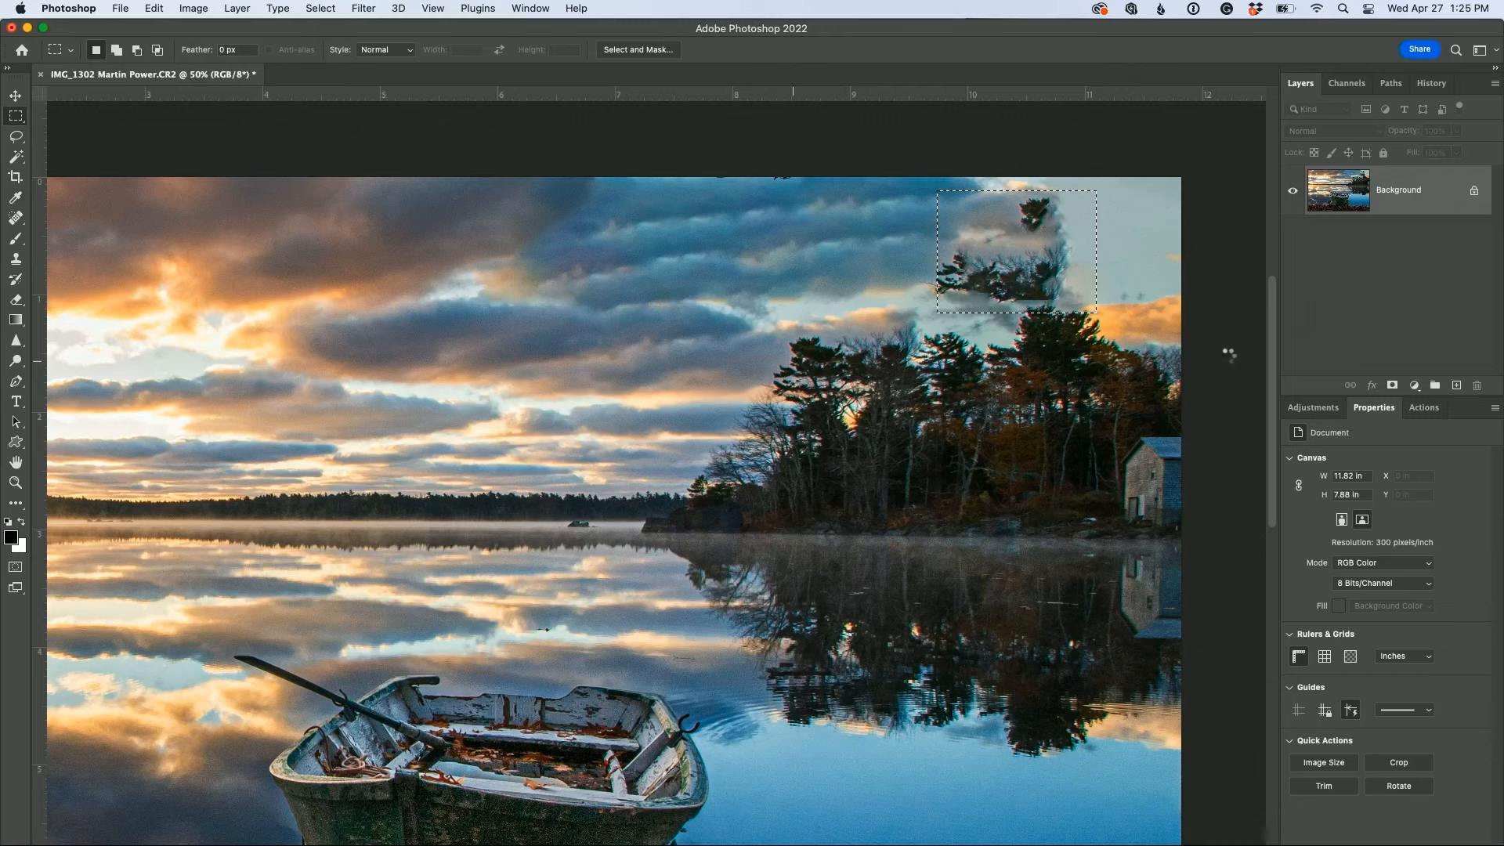
key(cmd+d)
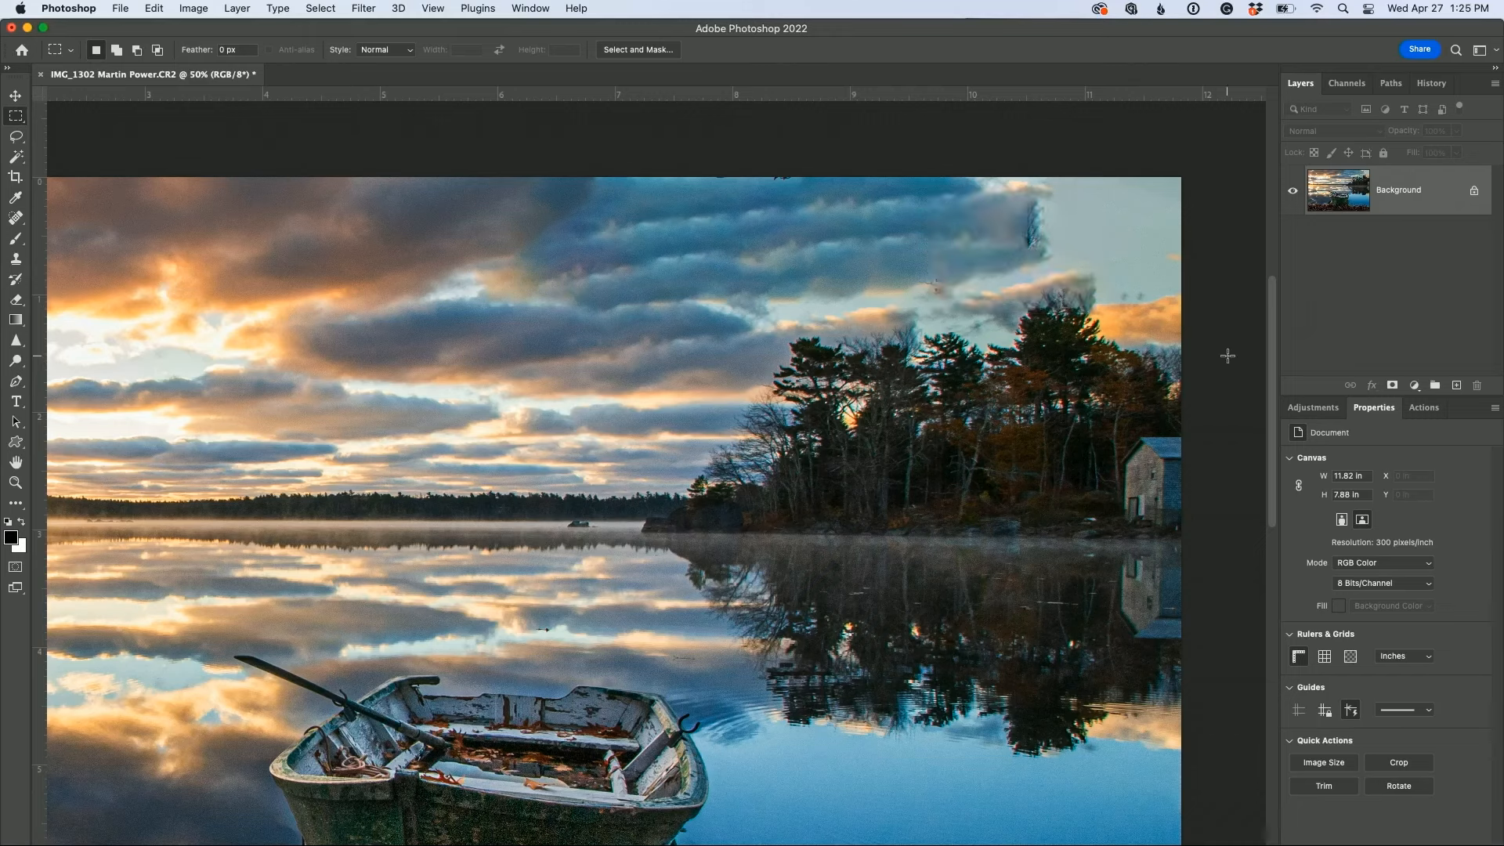
Step: Set up the Clone Stamp in Darken mode with a 90 px brush for close work on the boat's edges
drag(999, 433, 1186, 242)
key(super+minus)
key(super+plus)
key(super+plus)
key(super+plus)
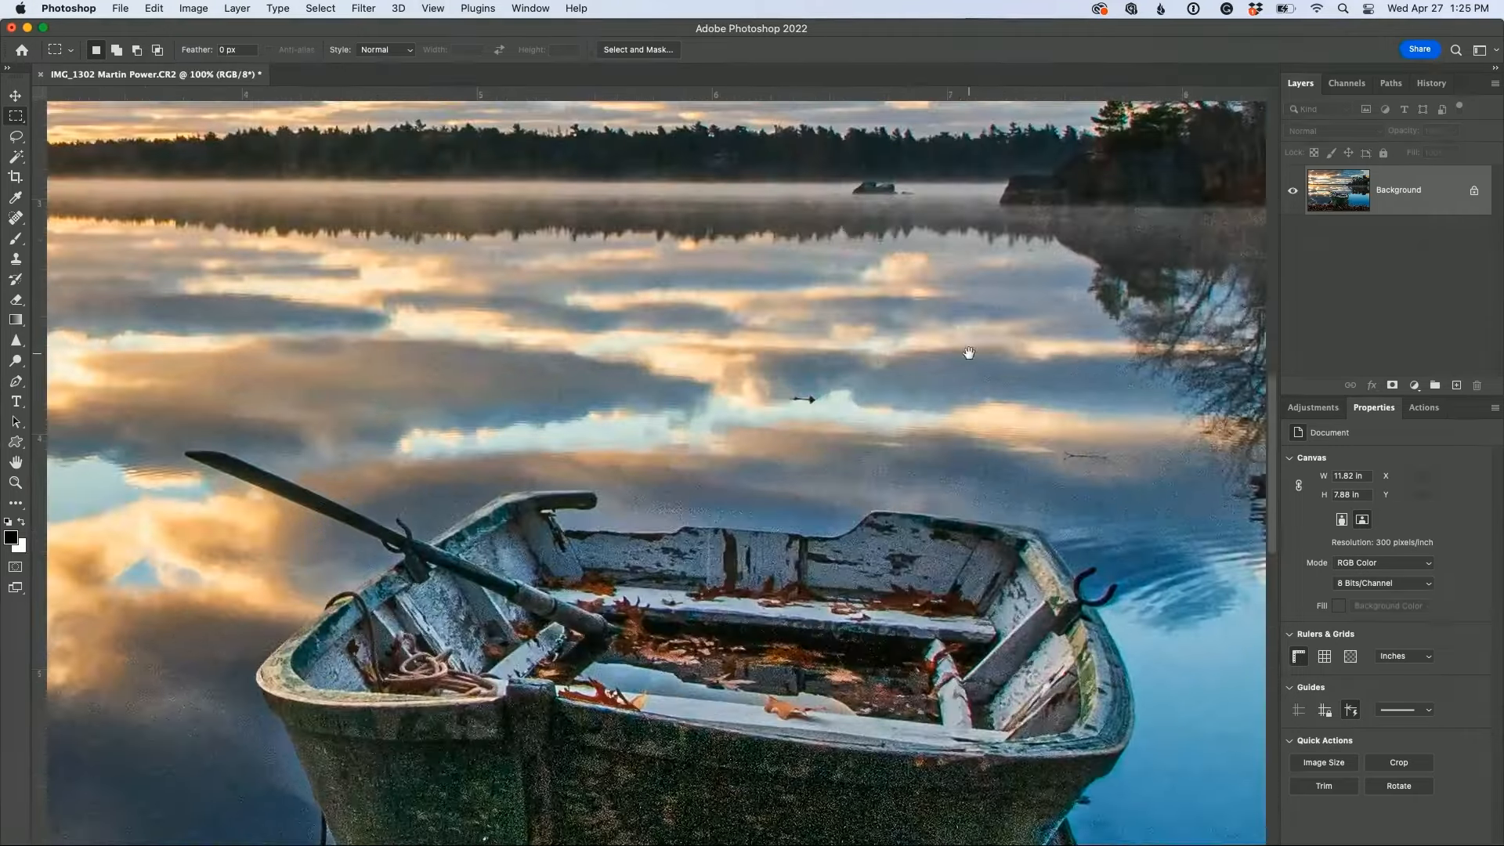
drag(968, 353, 1122, 171)
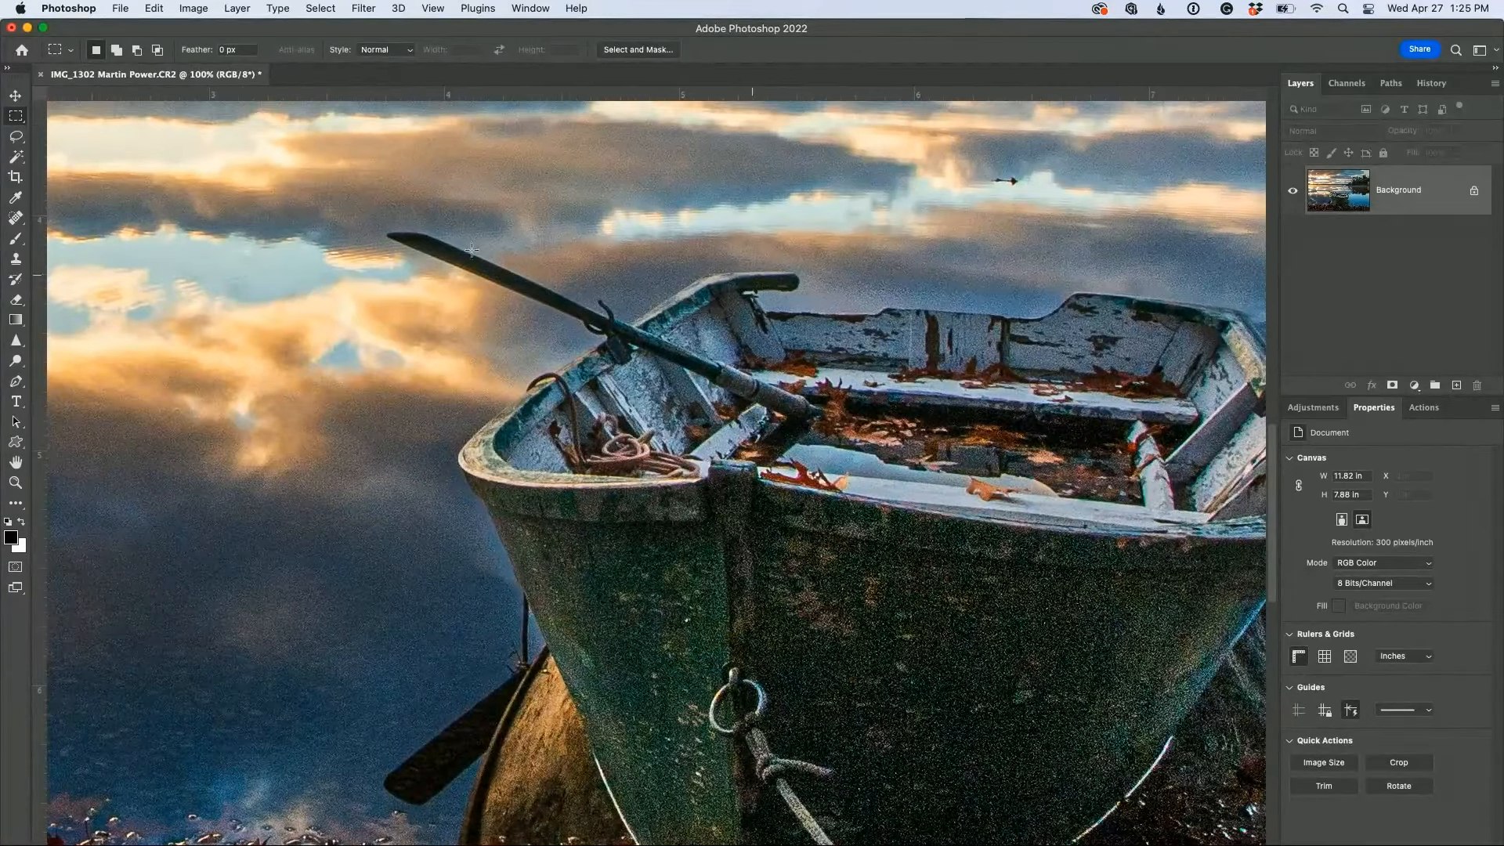
click(15, 261)
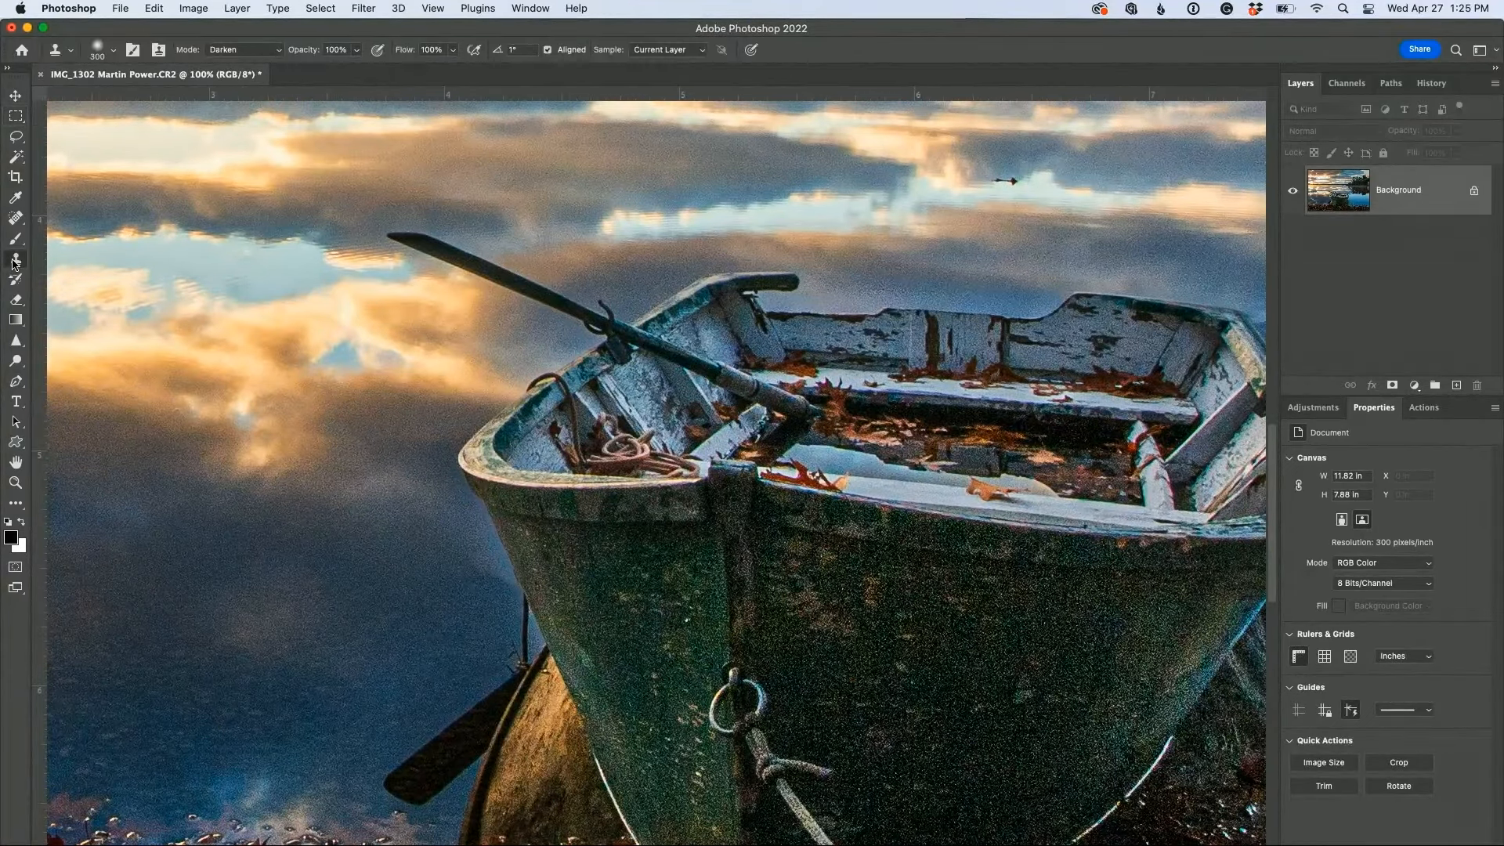
click(240, 51)
click(271, 60)
key(bracketleft)
key(bracketleft)
key(bracketleft)
key(bracketleft)
key(bracketleft)
key(bracketleft)
key(bracketleft)
Step: Clone nearby dark water over the light fringe around the boat's rim and left side
mouse_move(467, 602)
mouse_down()
mouse_move(490, 589)
mouse_move(459, 498)
mouse_move(486, 600)
mouse_move(531, 623)
mouse_up()
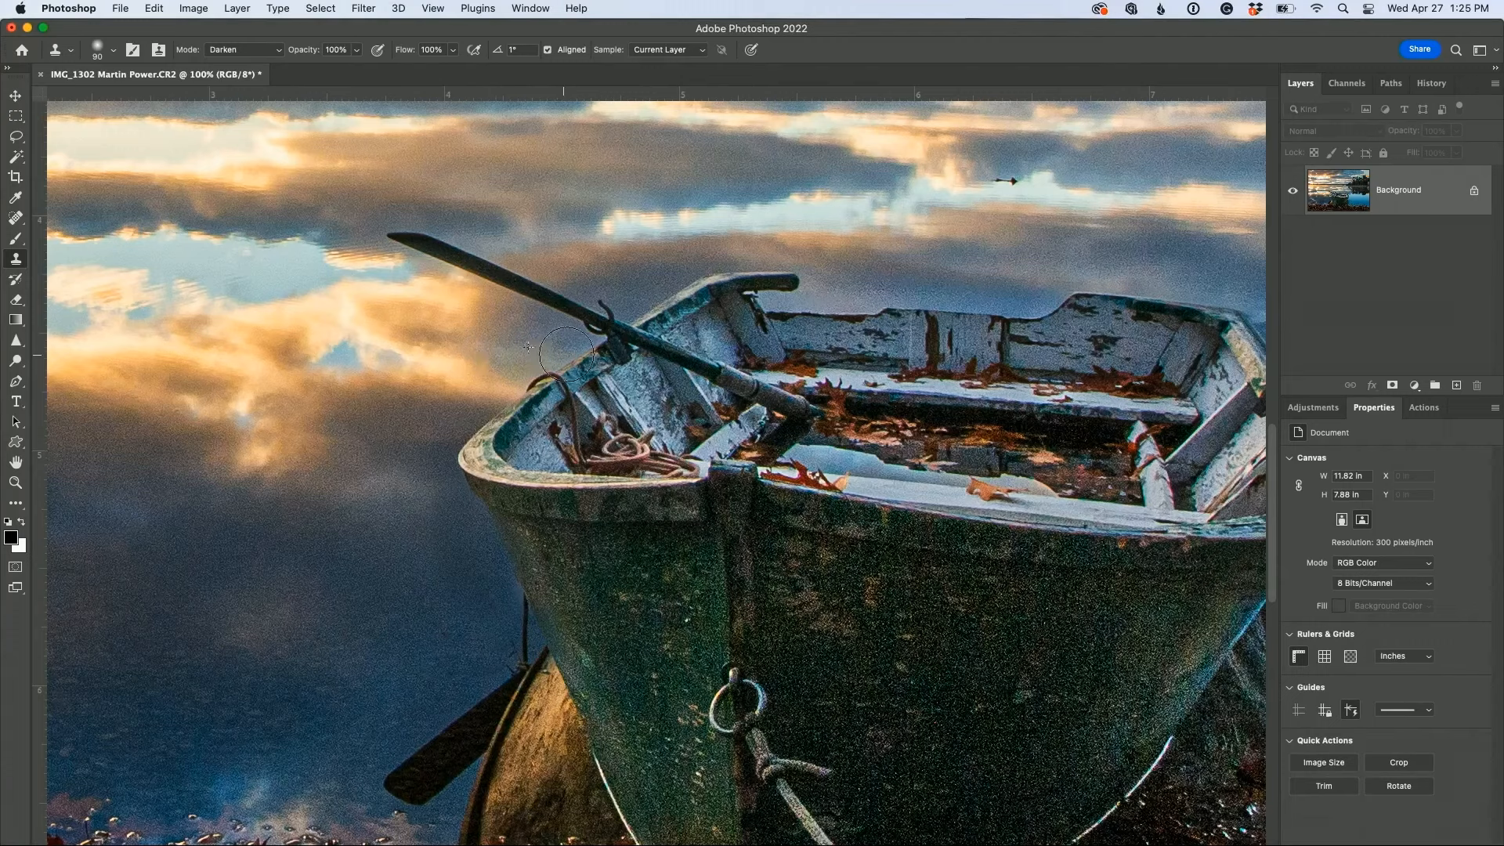
alt+click(661, 258)
mouse_move(696, 267)
mouse_down()
mouse_move(761, 264)
mouse_move(748, 258)
mouse_up()
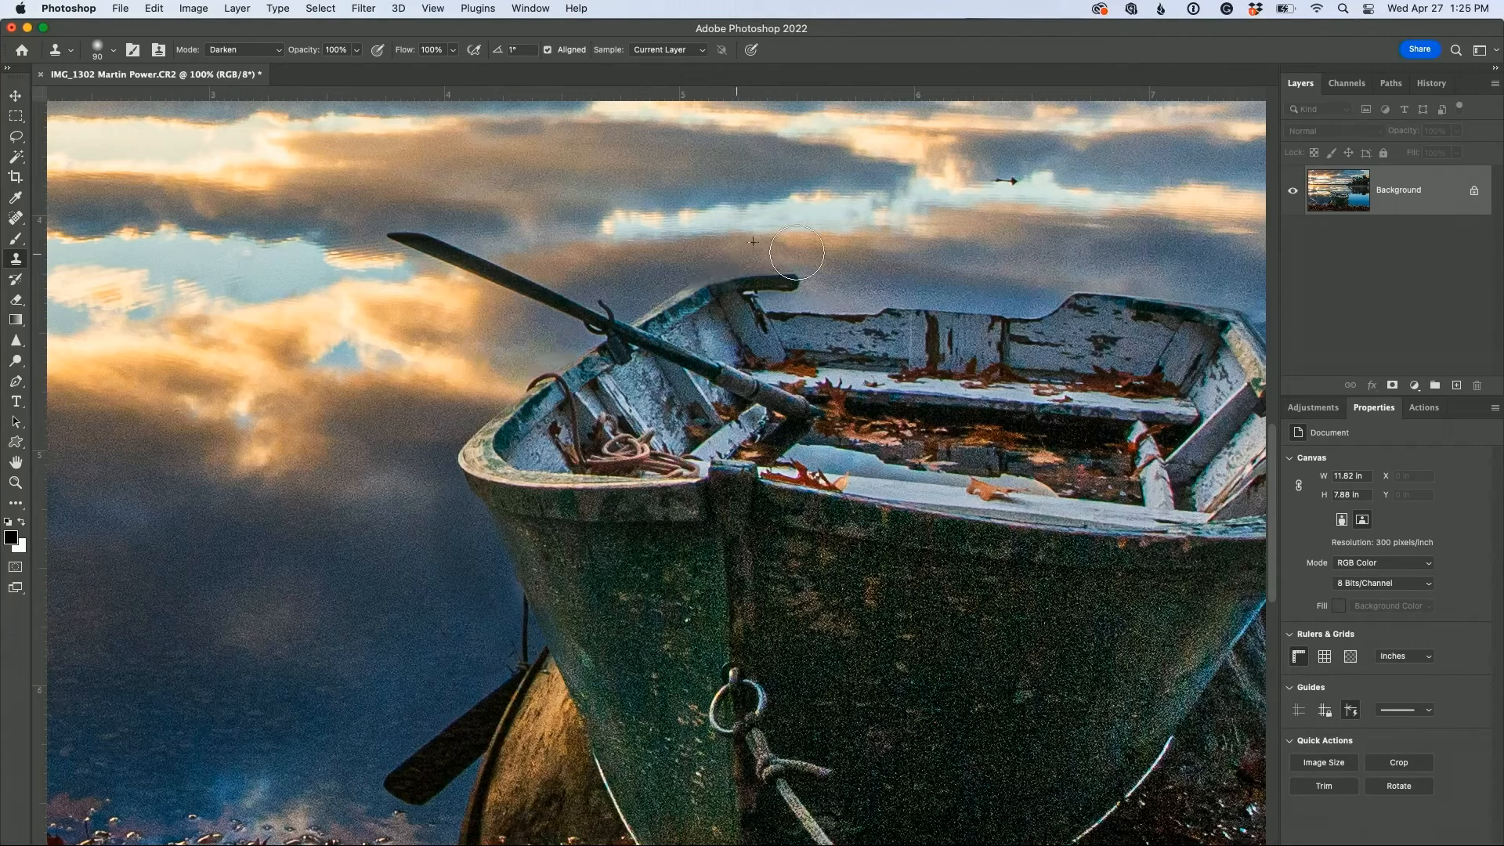
alt+click(881, 265)
mouse_move(869, 295)
mouse_down()
mouse_move(783, 303)
mouse_move(1035, 298)
mouse_move(1086, 281)
mouse_move(1105, 254)
mouse_move(863, 296)
mouse_move(836, 328)
mouse_move(923, 332)
mouse_move(1010, 376)
mouse_up()
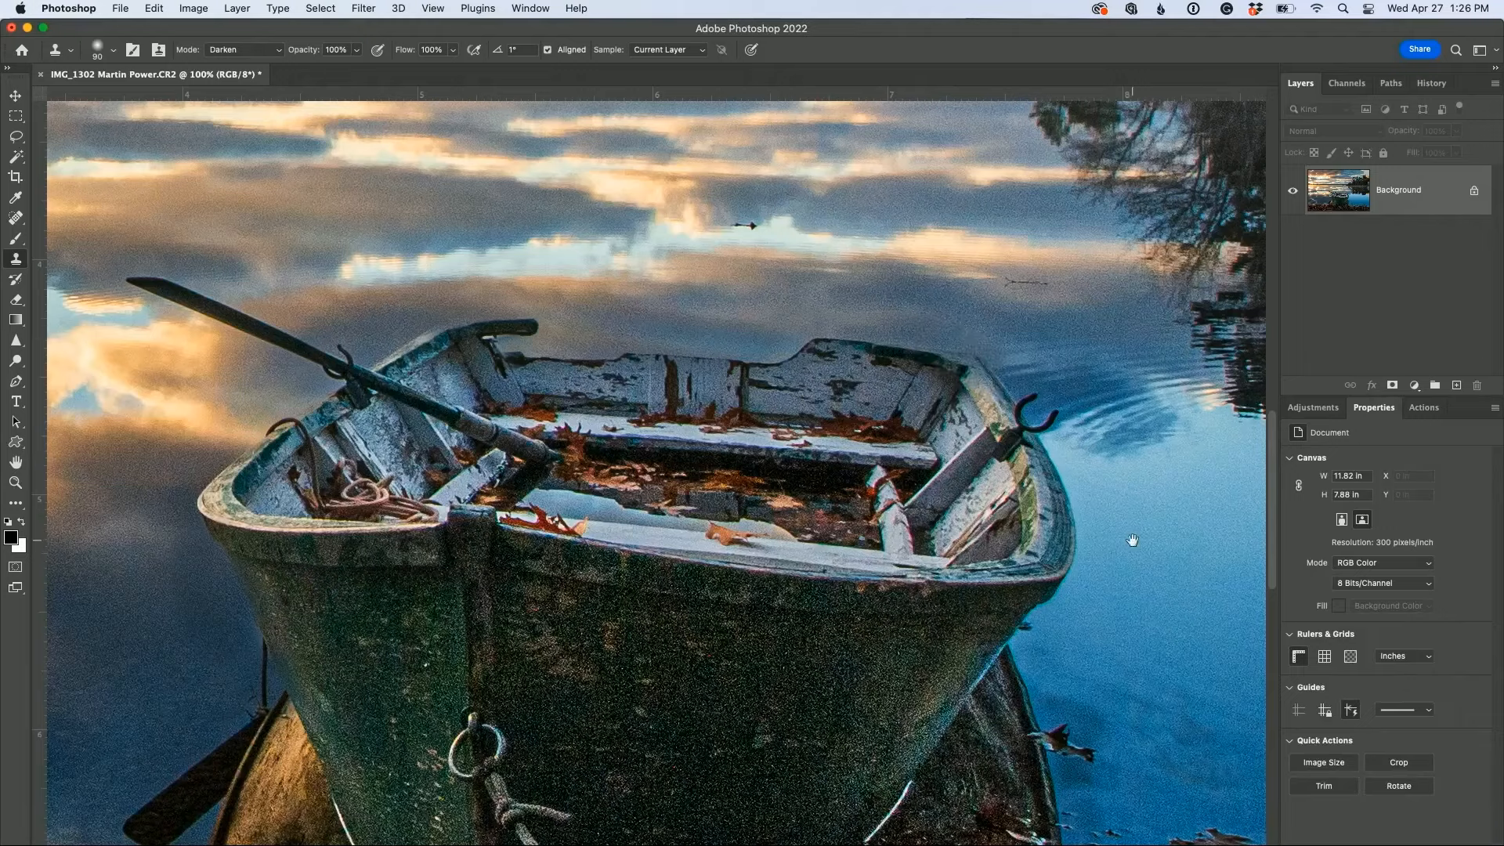
drag(1131, 537, 987, 404)
mouse_move(885, 521)
mouse_down()
mouse_move(936, 460)
mouse_move(943, 382)
mouse_move(937, 346)
mouse_move(903, 320)
mouse_up()
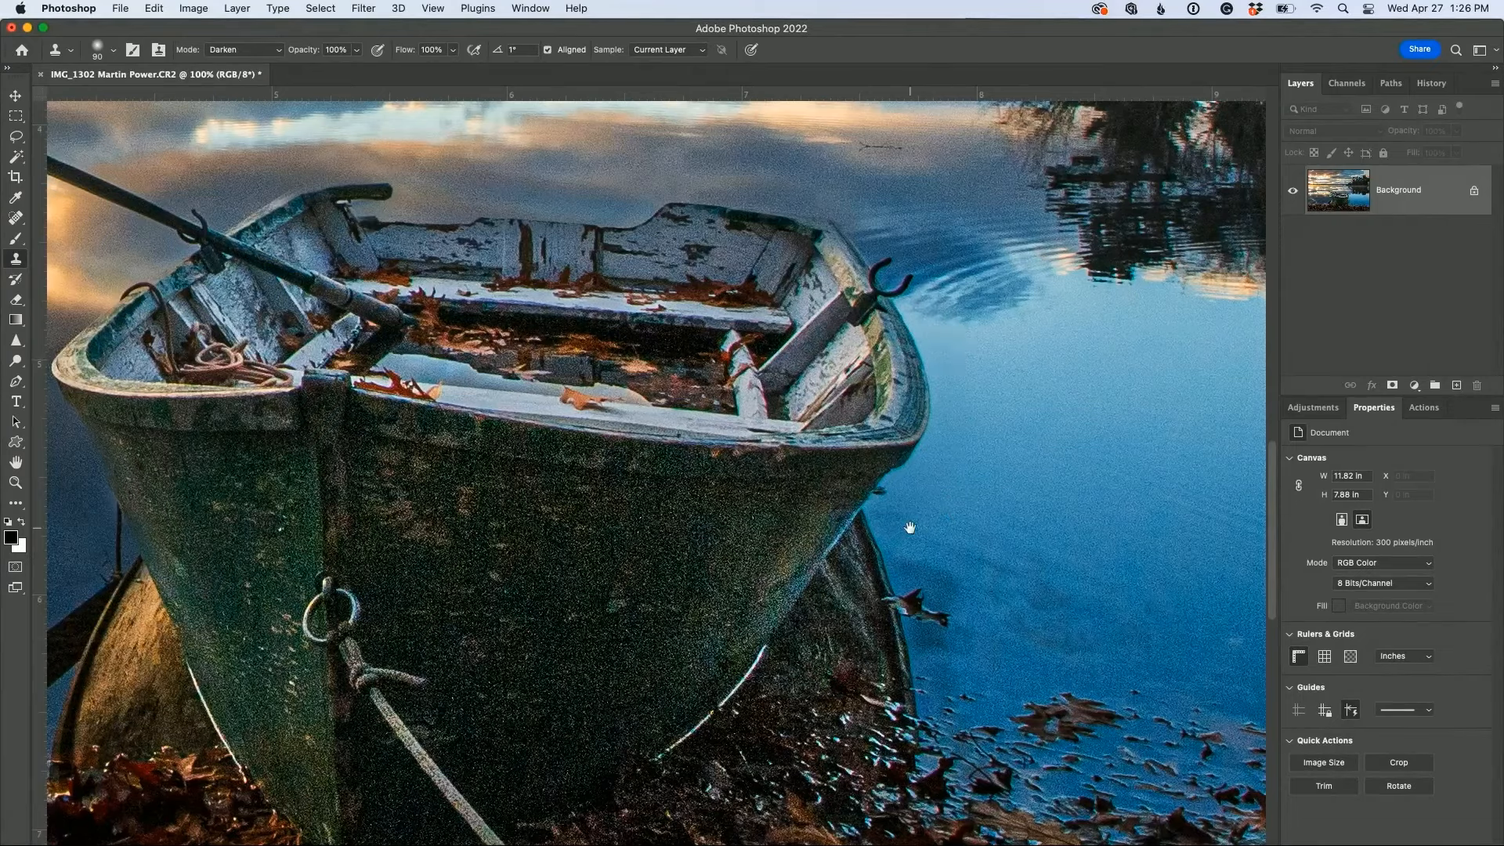
drag(906, 527, 1020, 371)
drag(768, 473, 910, 540)
drag(701, 447, 896, 570)
alt+click(420, 539)
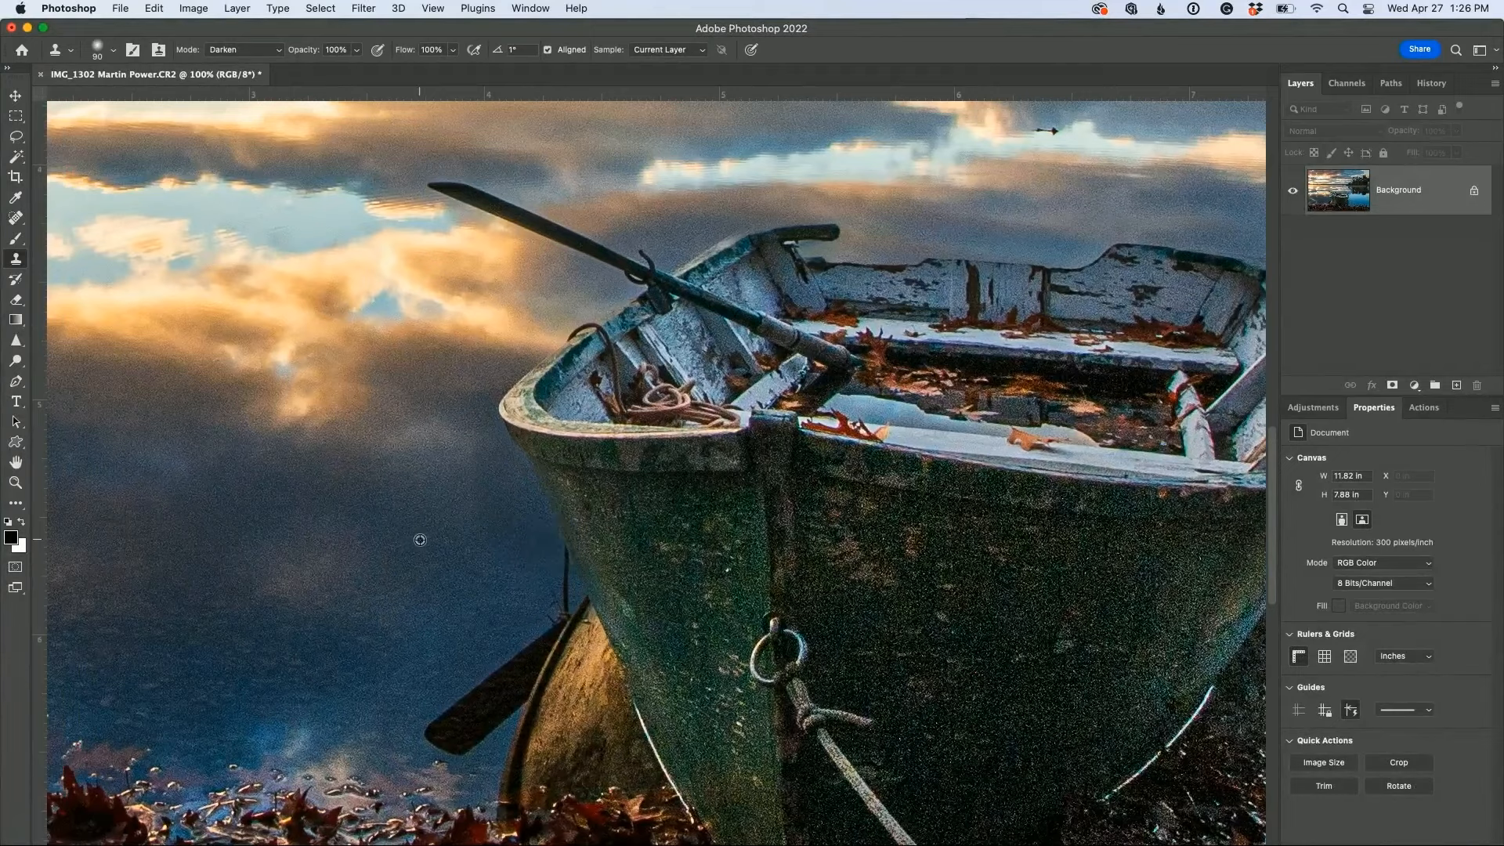
mouse_move(453, 495)
mouse_down()
mouse_move(423, 459)
mouse_move(464, 444)
mouse_move(376, 455)
mouse_up()
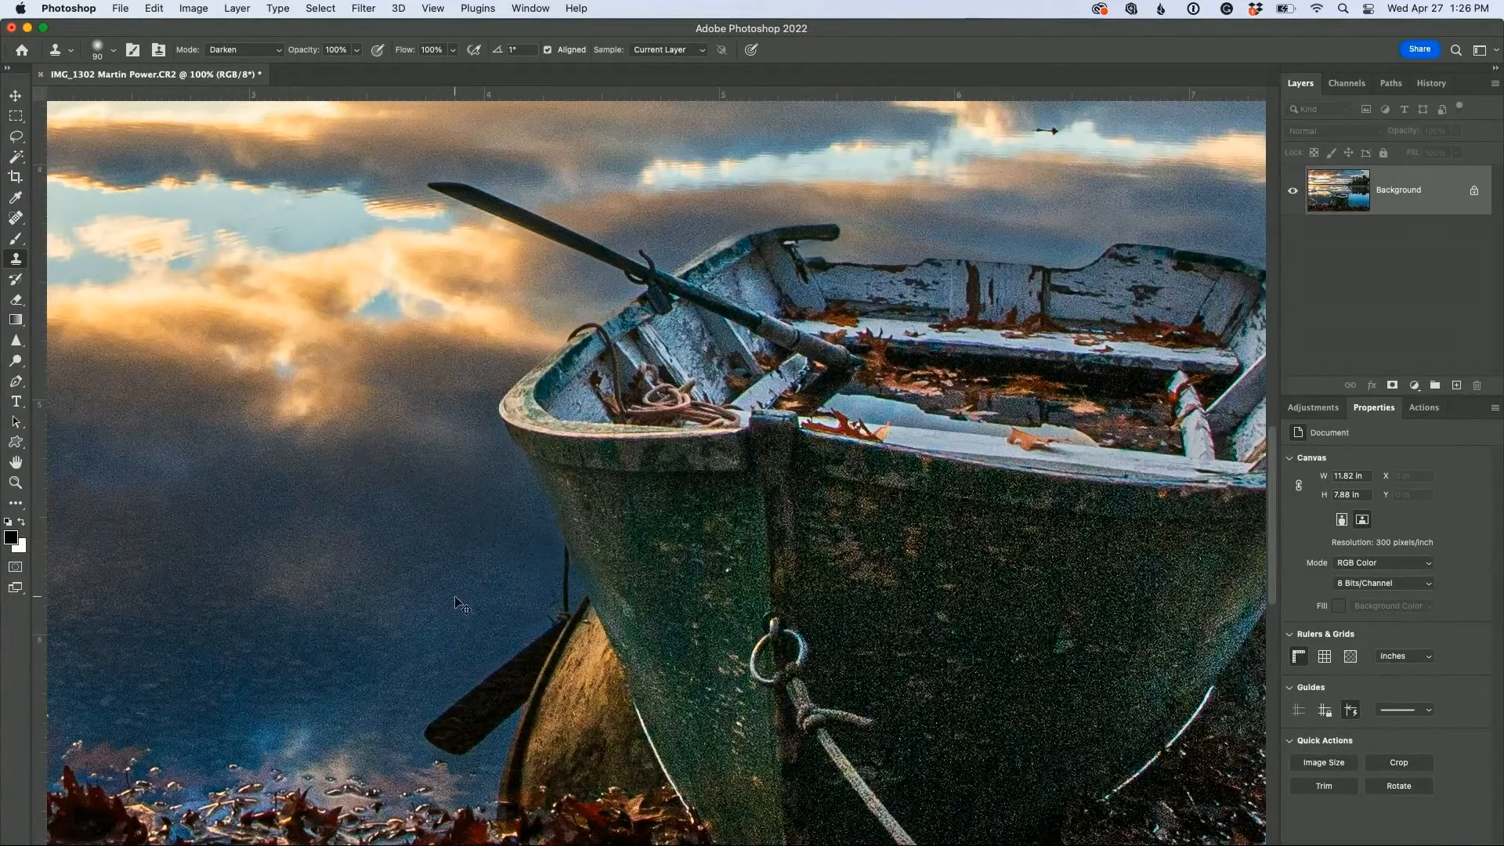
Step: Sharpen and denoise the whole photo with the Topaz Sharpen AI filter, using the Standard model and Suppress Noise 37
key(super+minus)
key(super+minus)
key(super+minus)
key(super+minus)
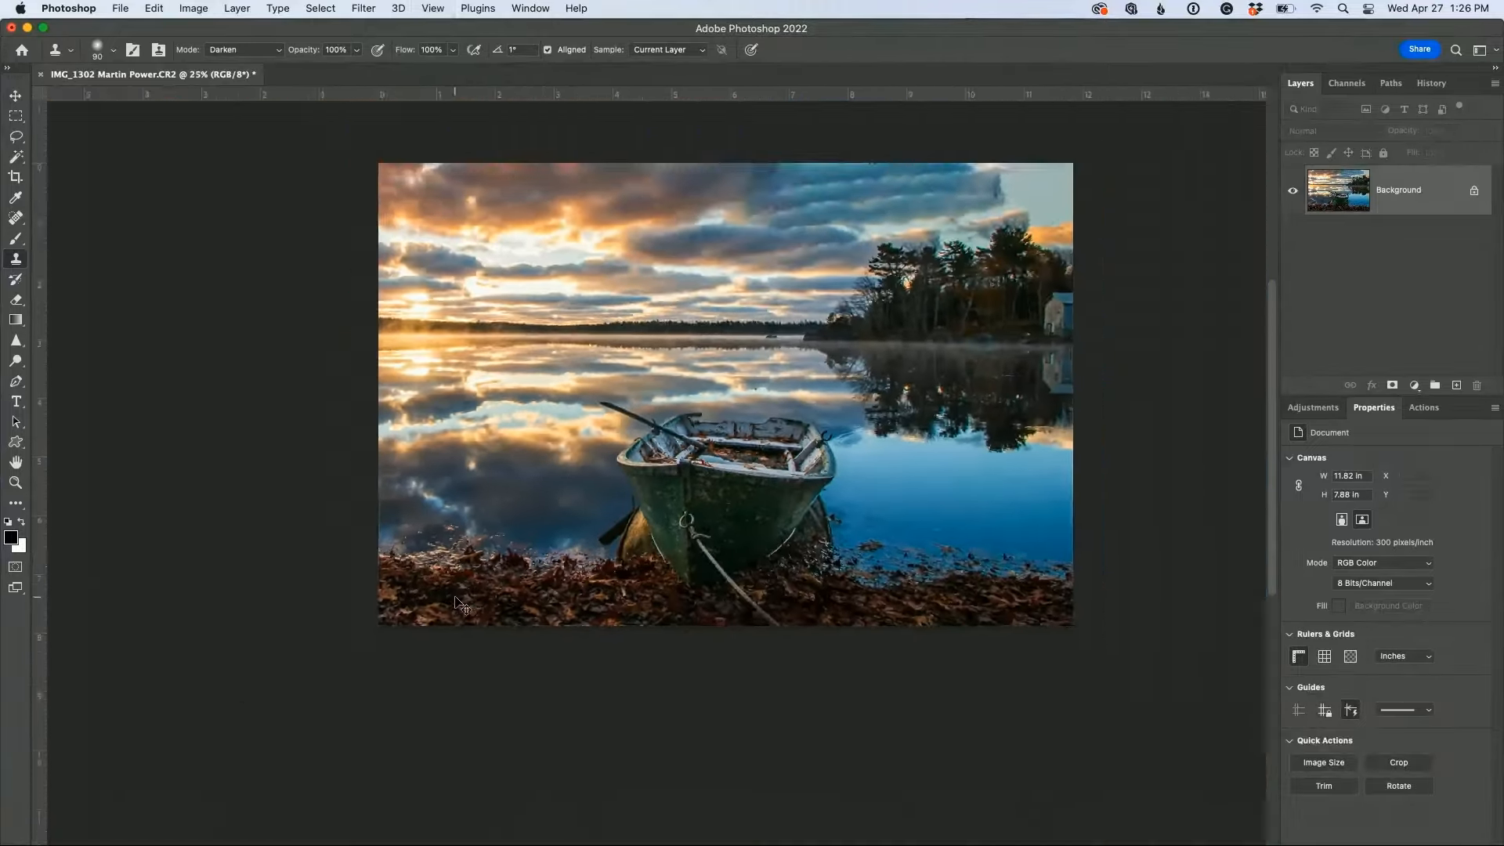
key(super+plus)
drag(498, 585, 349, 653)
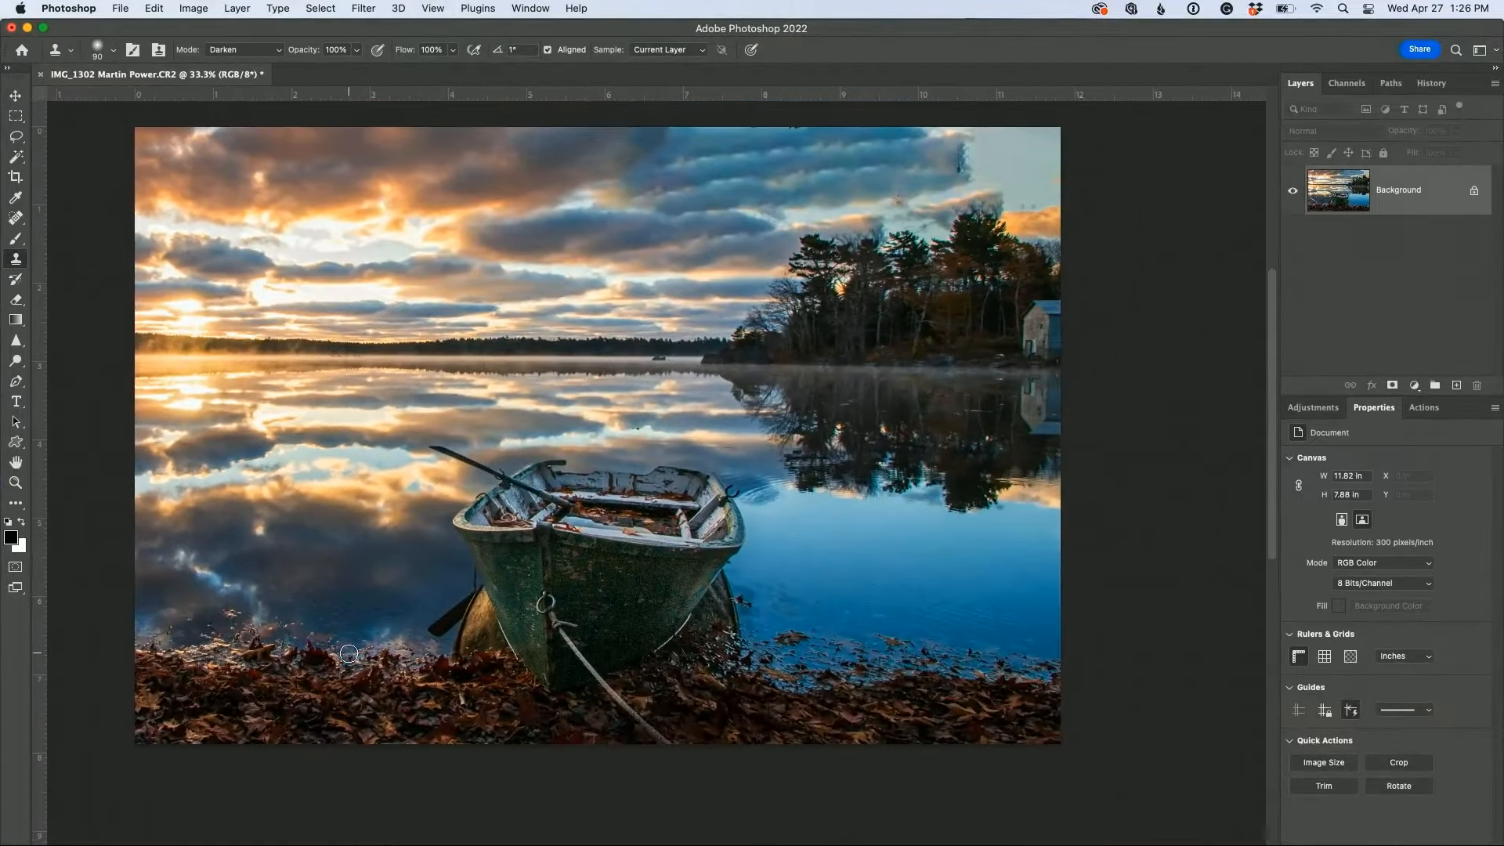
key(v)
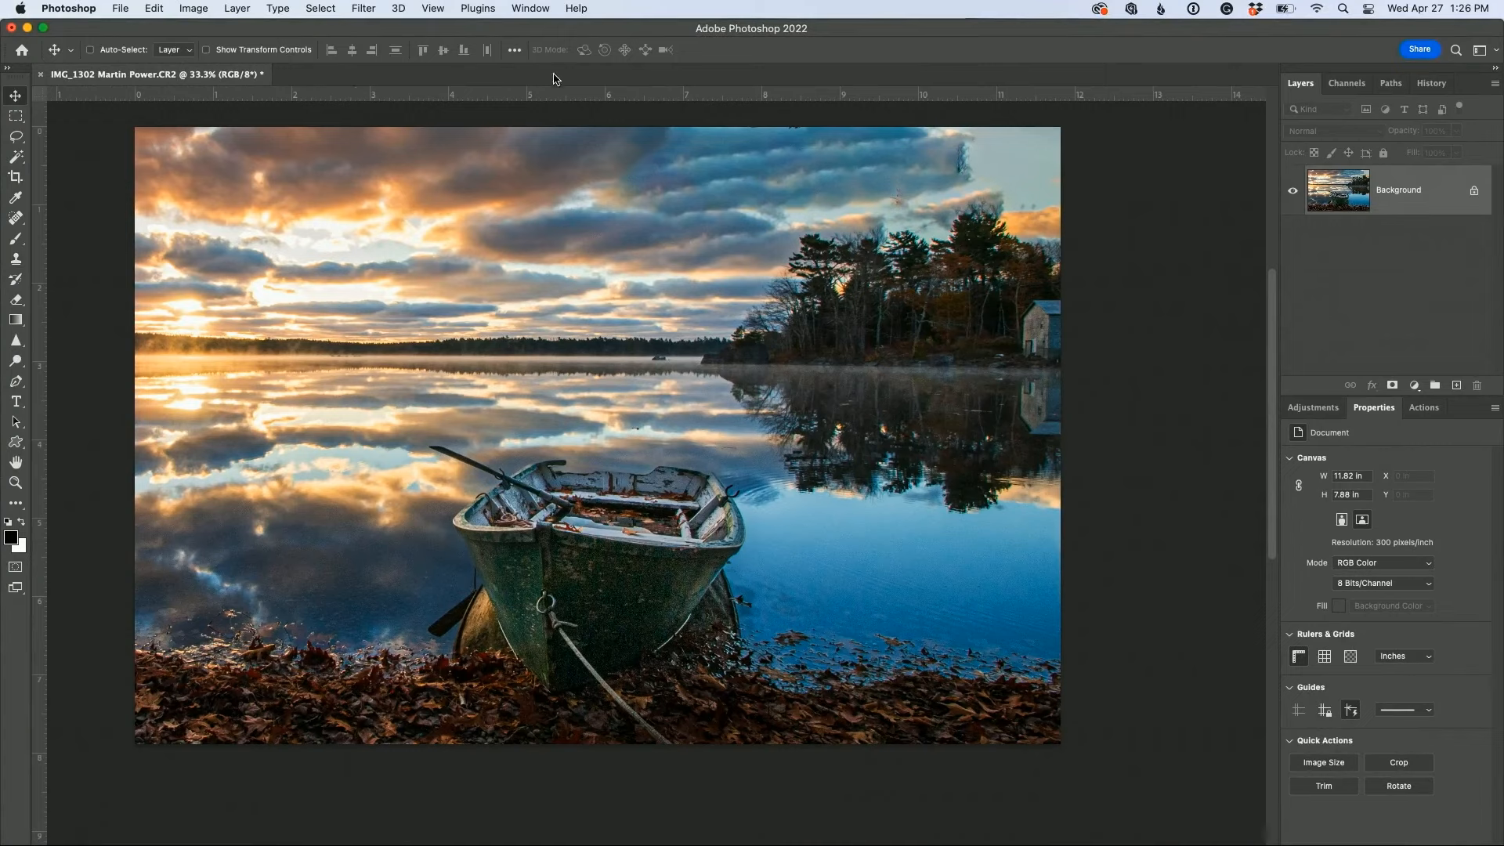
click(356, 8)
mouse_move(470, 393)
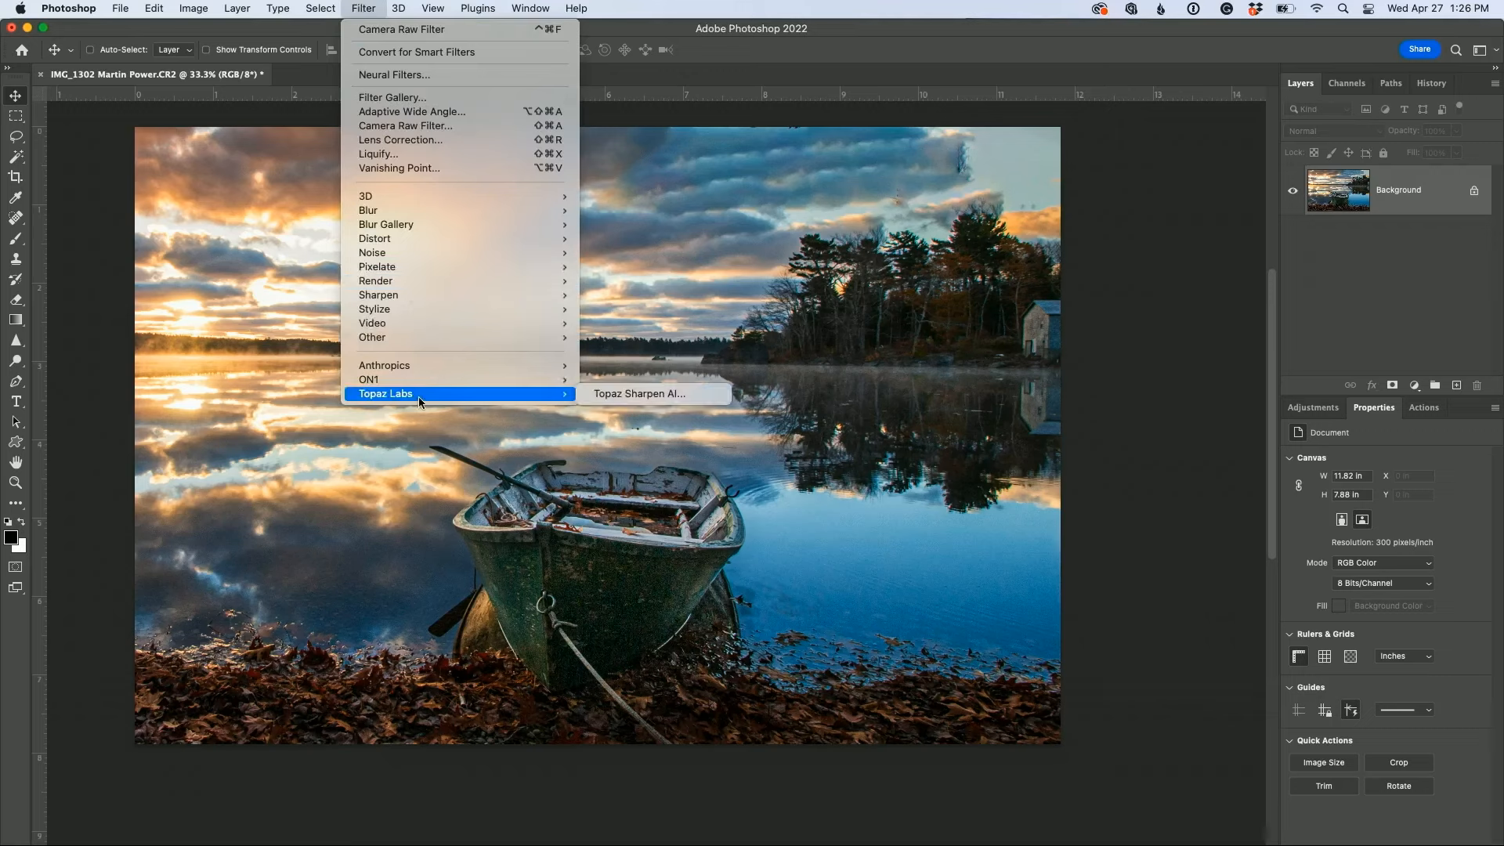
click(655, 394)
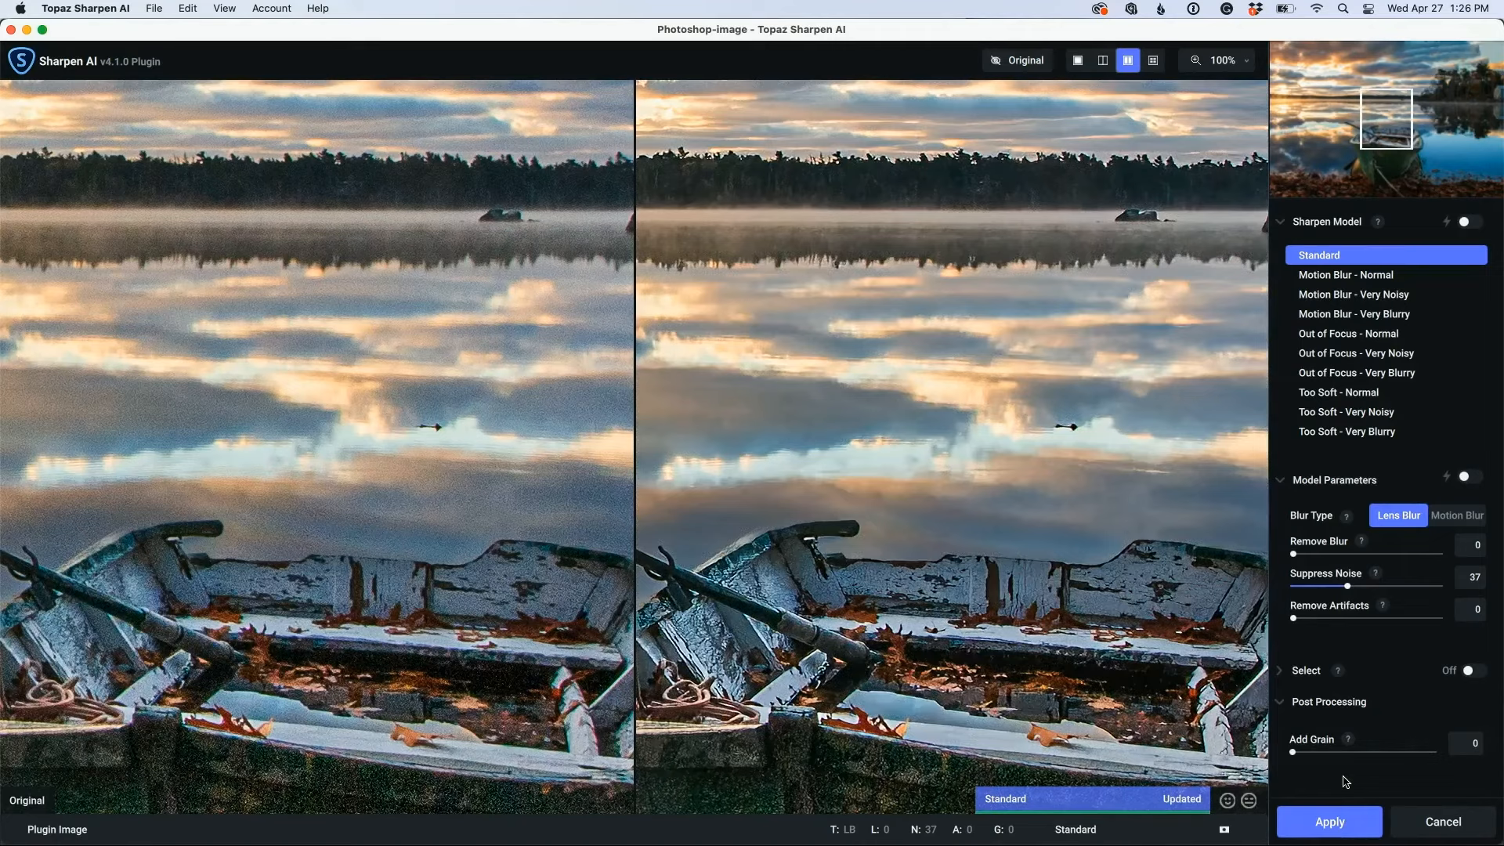
click(1329, 827)
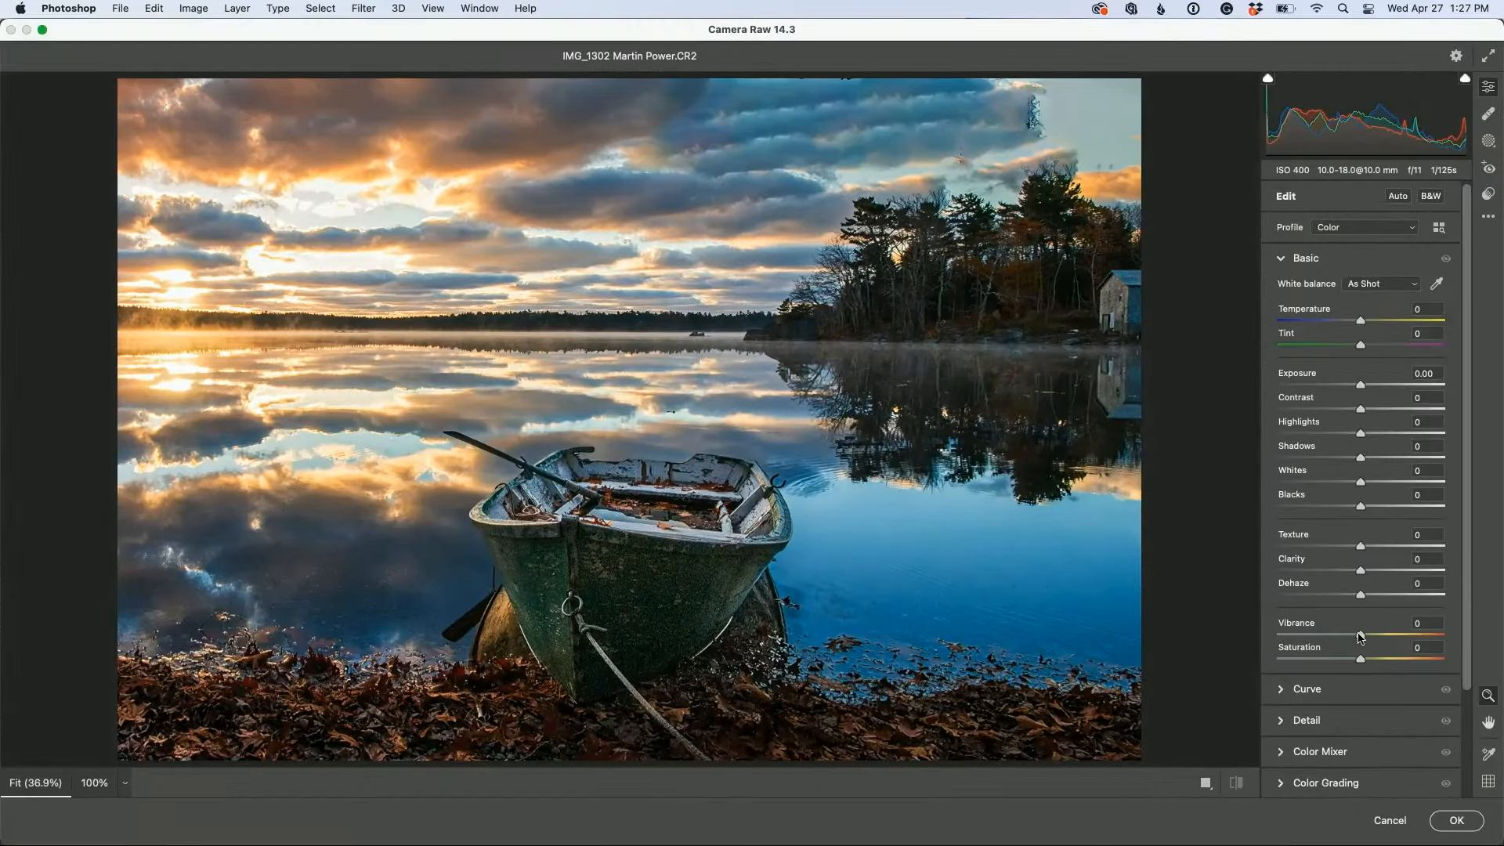
Step: Reduce the photo's Vibrance to about -21 with the Camera Raw filter and compare the image with and without the change
drag(1359, 637, 1342, 639)
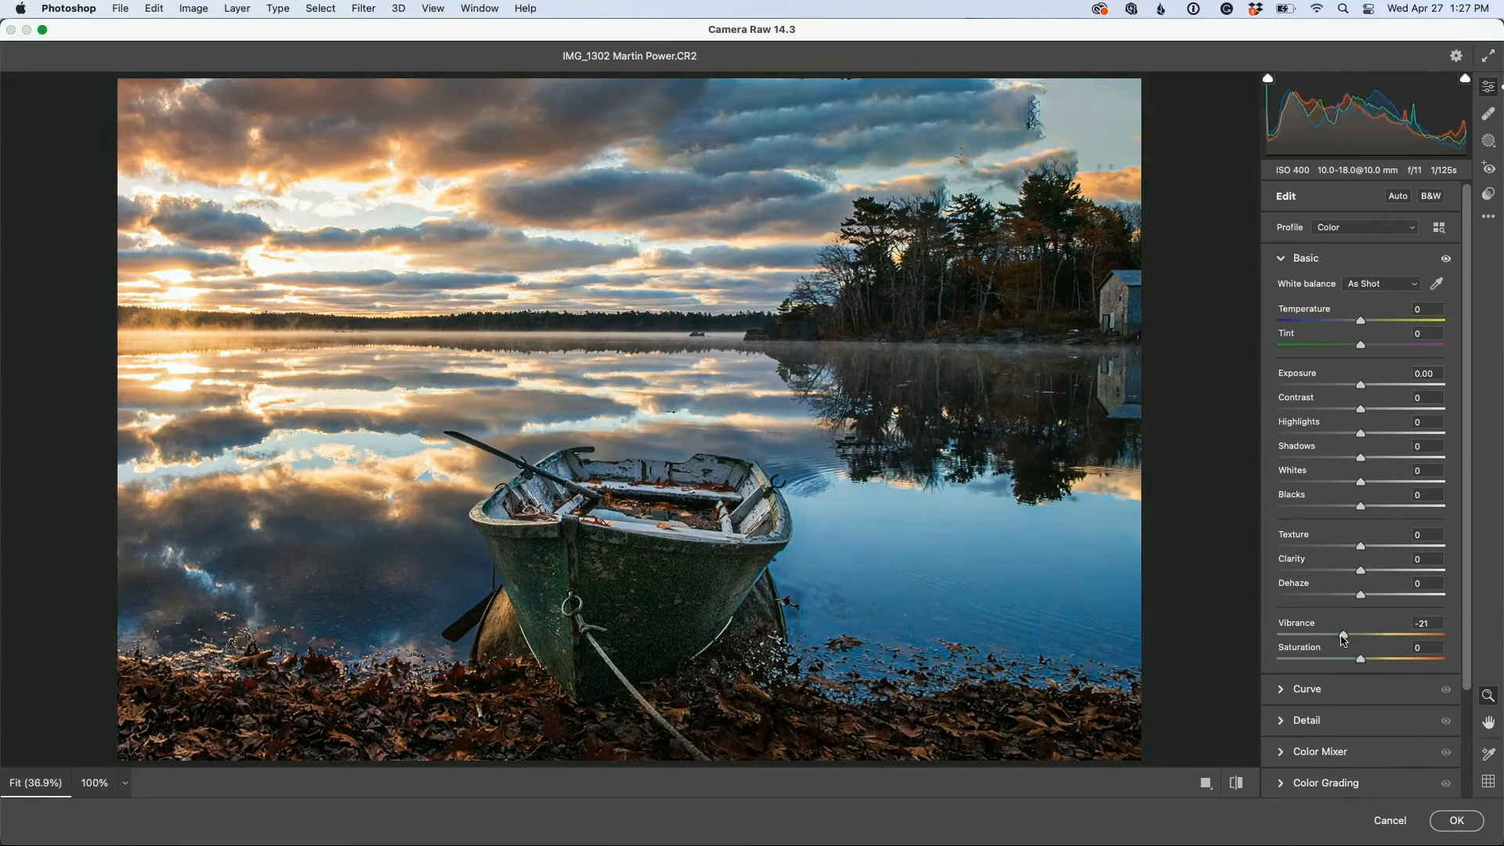
drag(1344, 641, 1346, 642)
click(1455, 821)
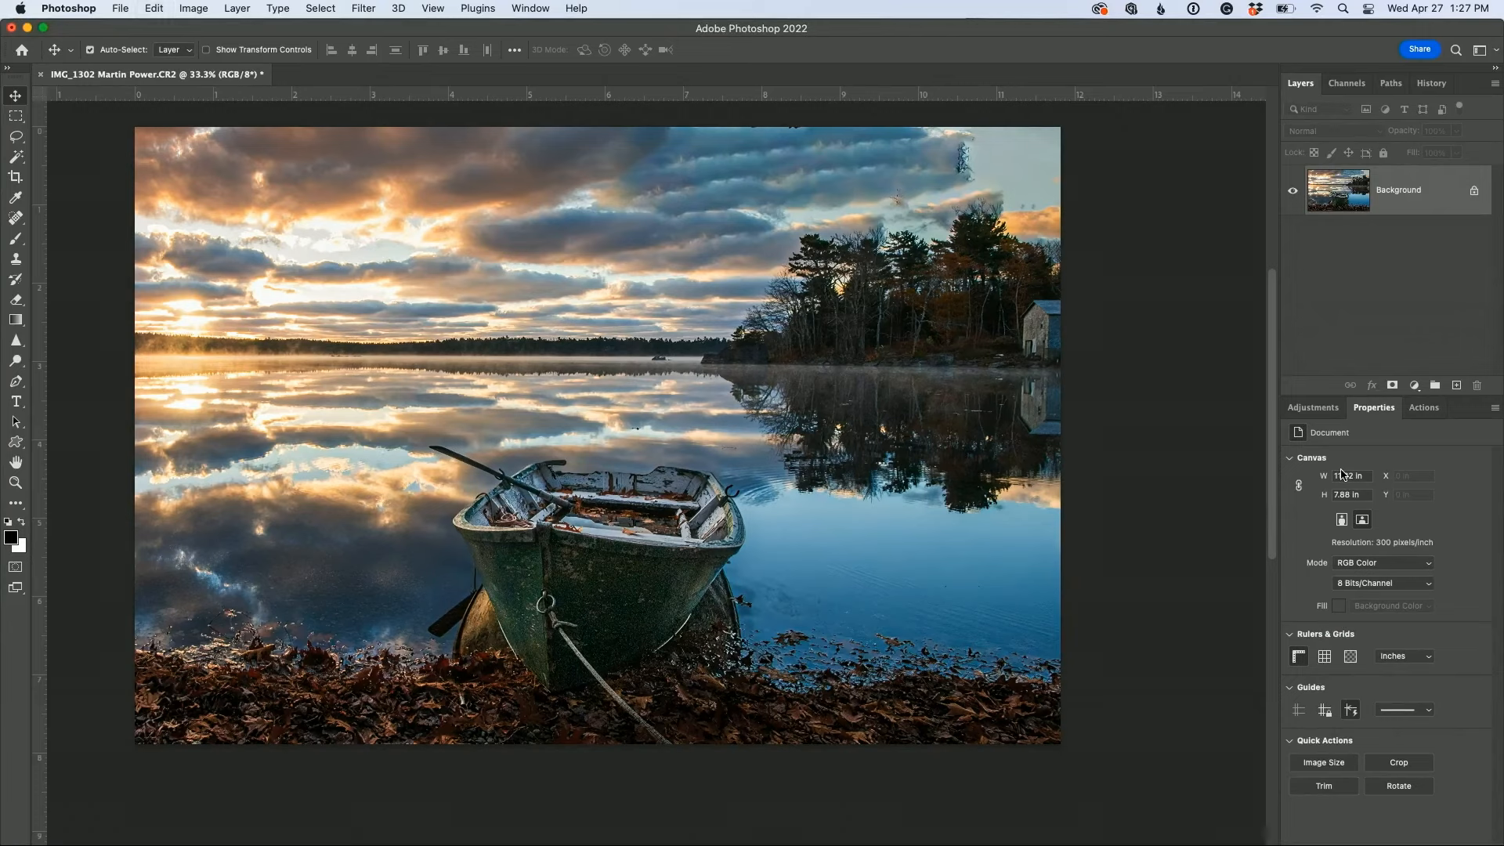
key(shift+super+z)
key(super+z)
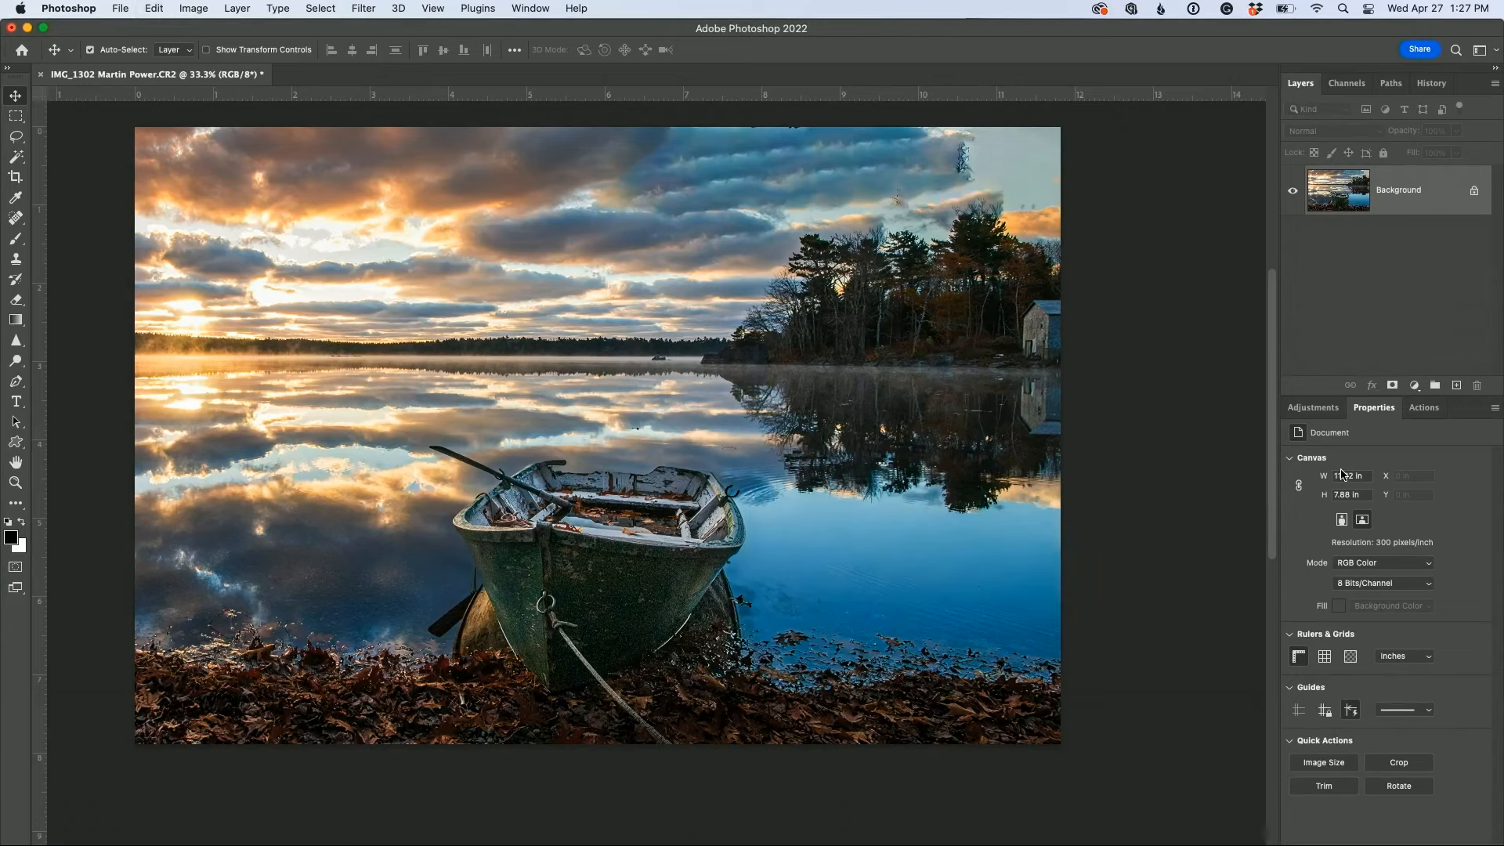
key(shift+super+z)
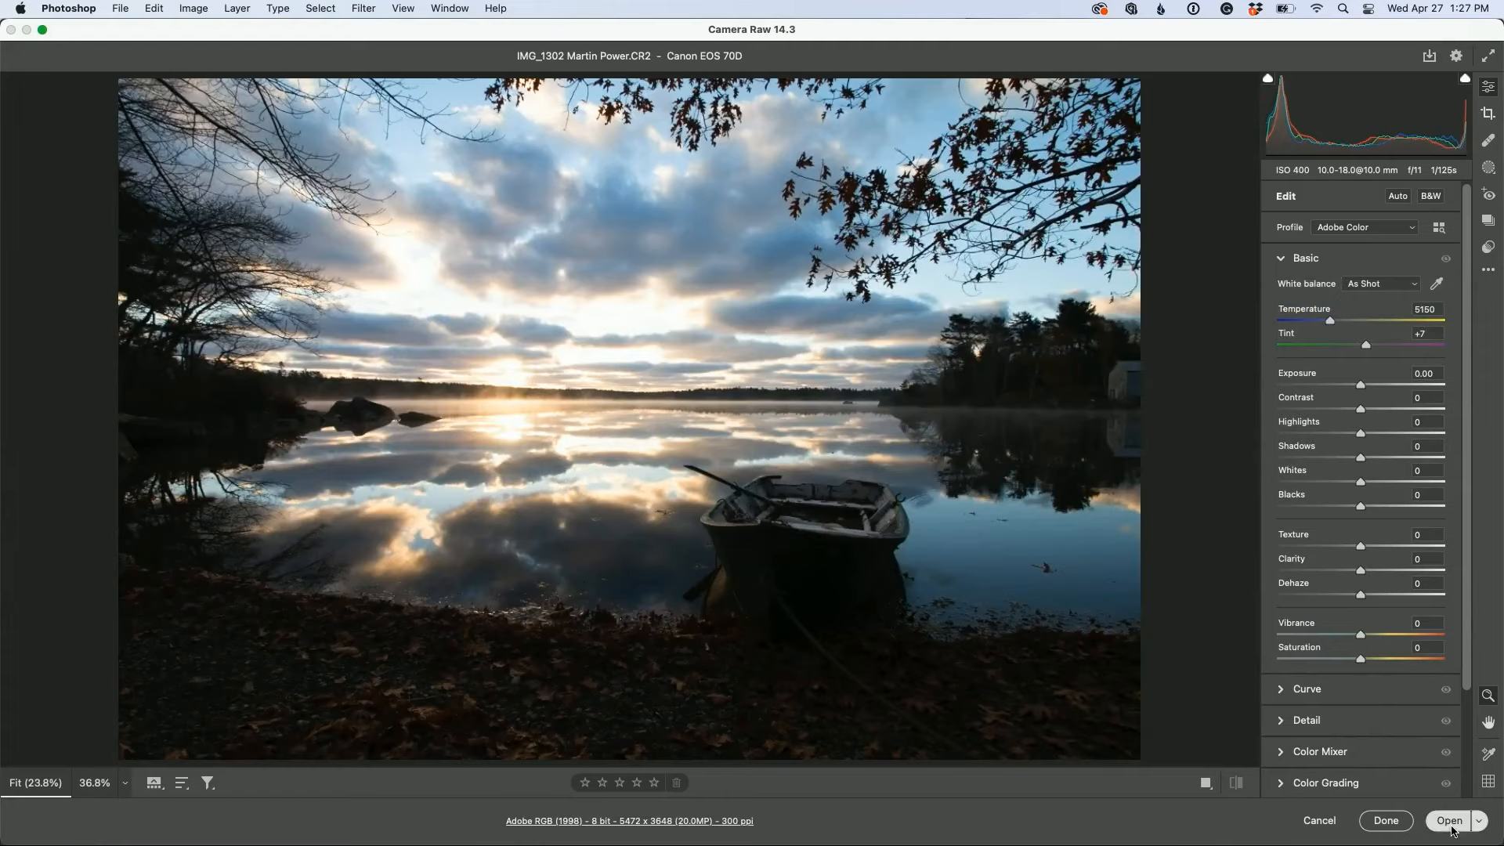
Step: Open the unedited raw photo as a second document and compare it with the retouched version
click(1451, 823)
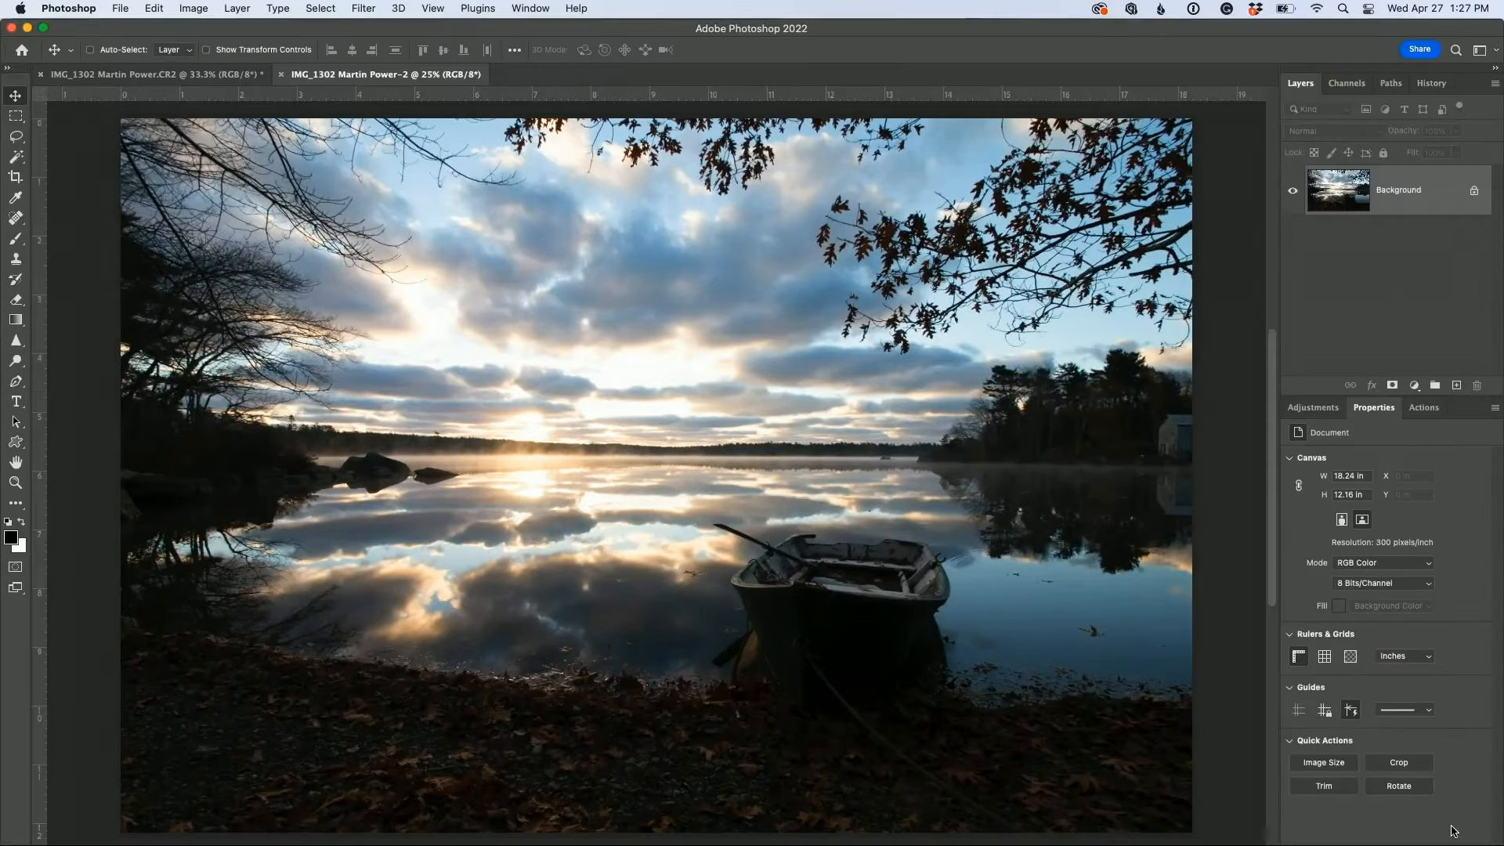
click(243, 76)
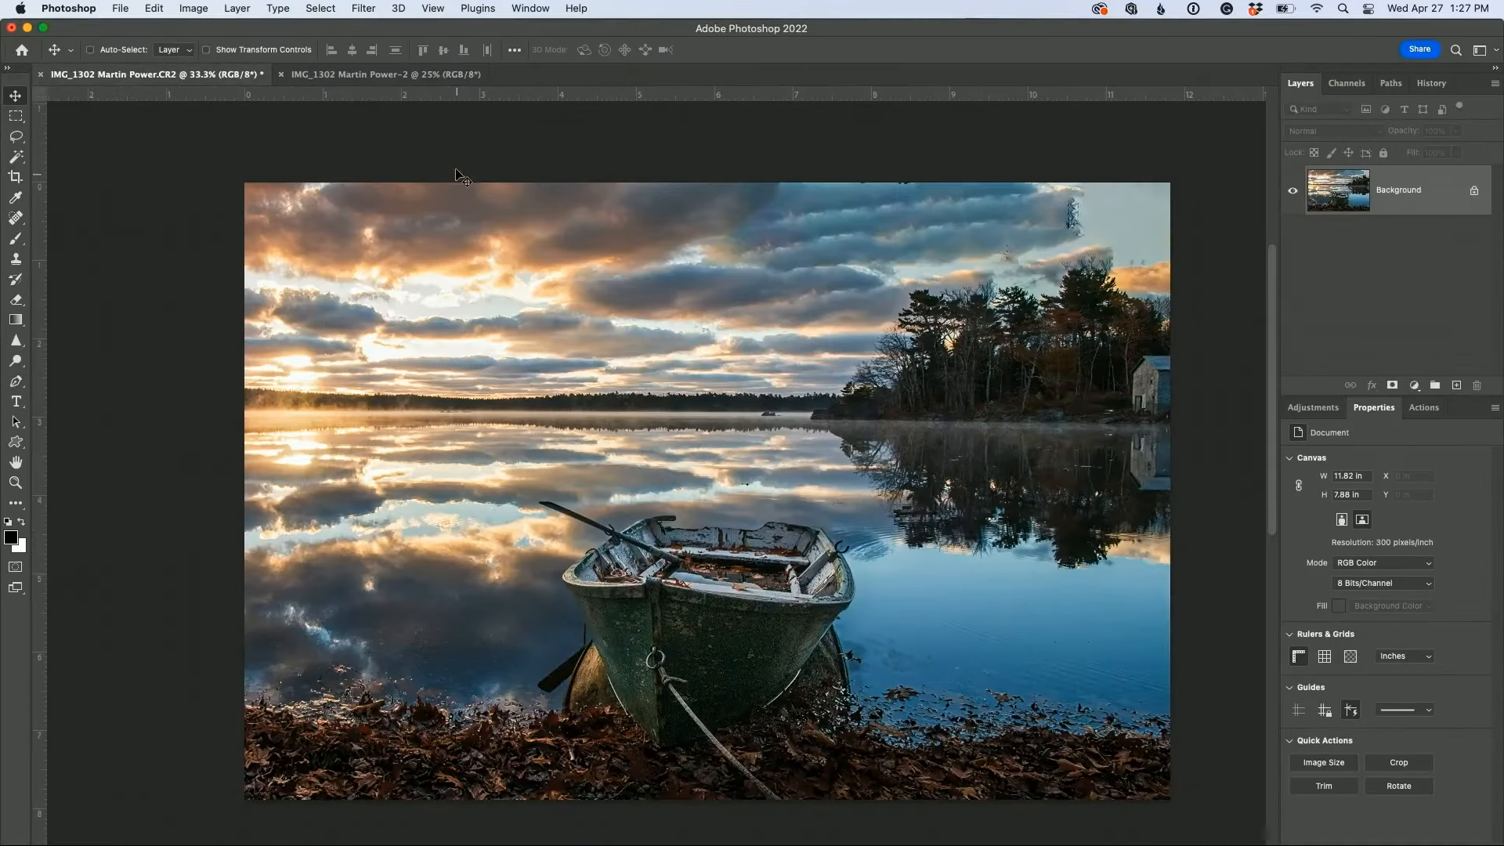
click(371, 75)
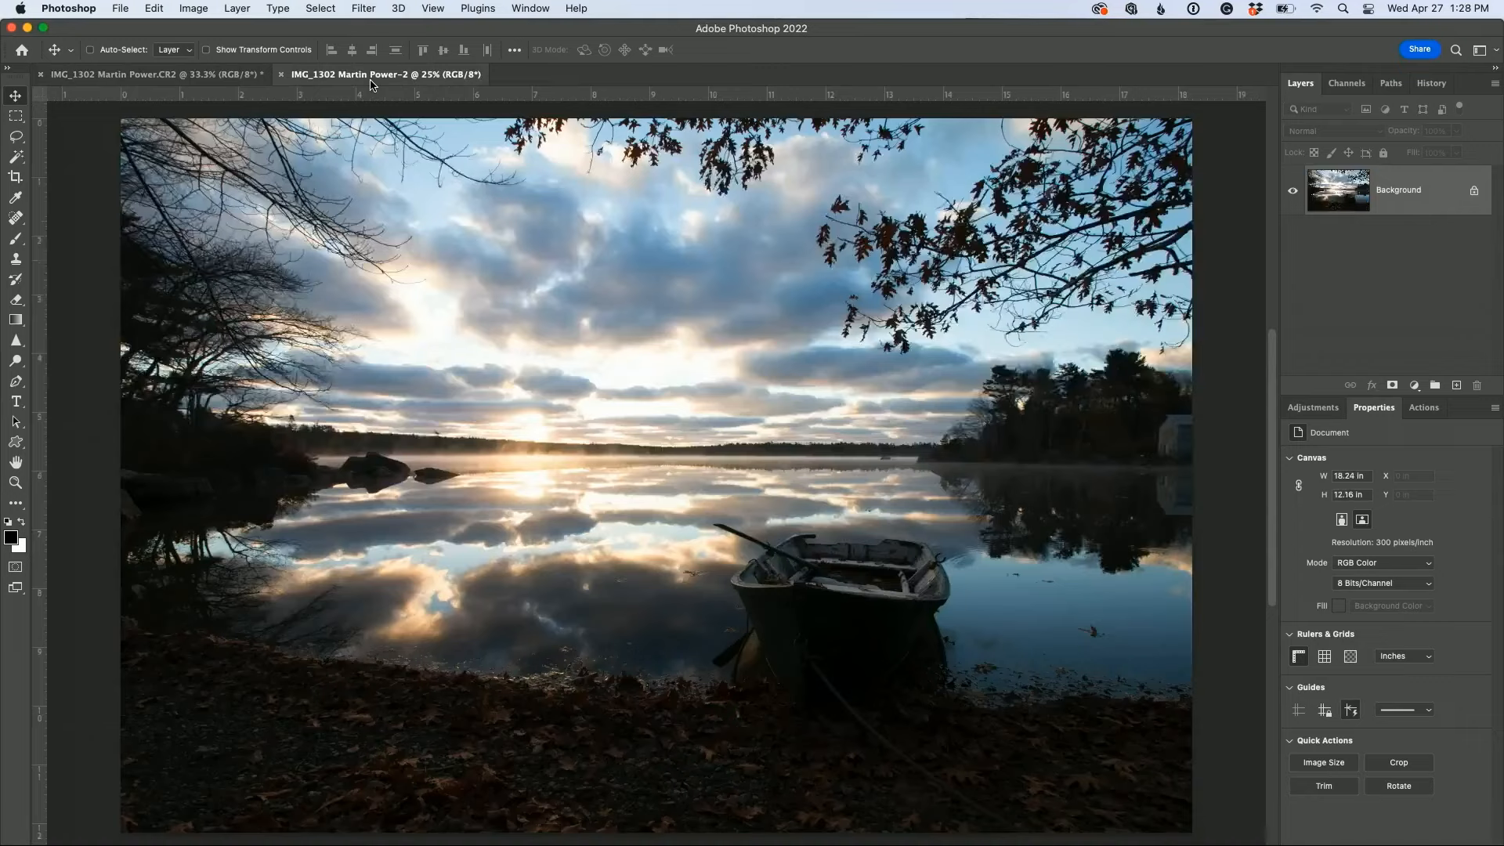
click(233, 75)
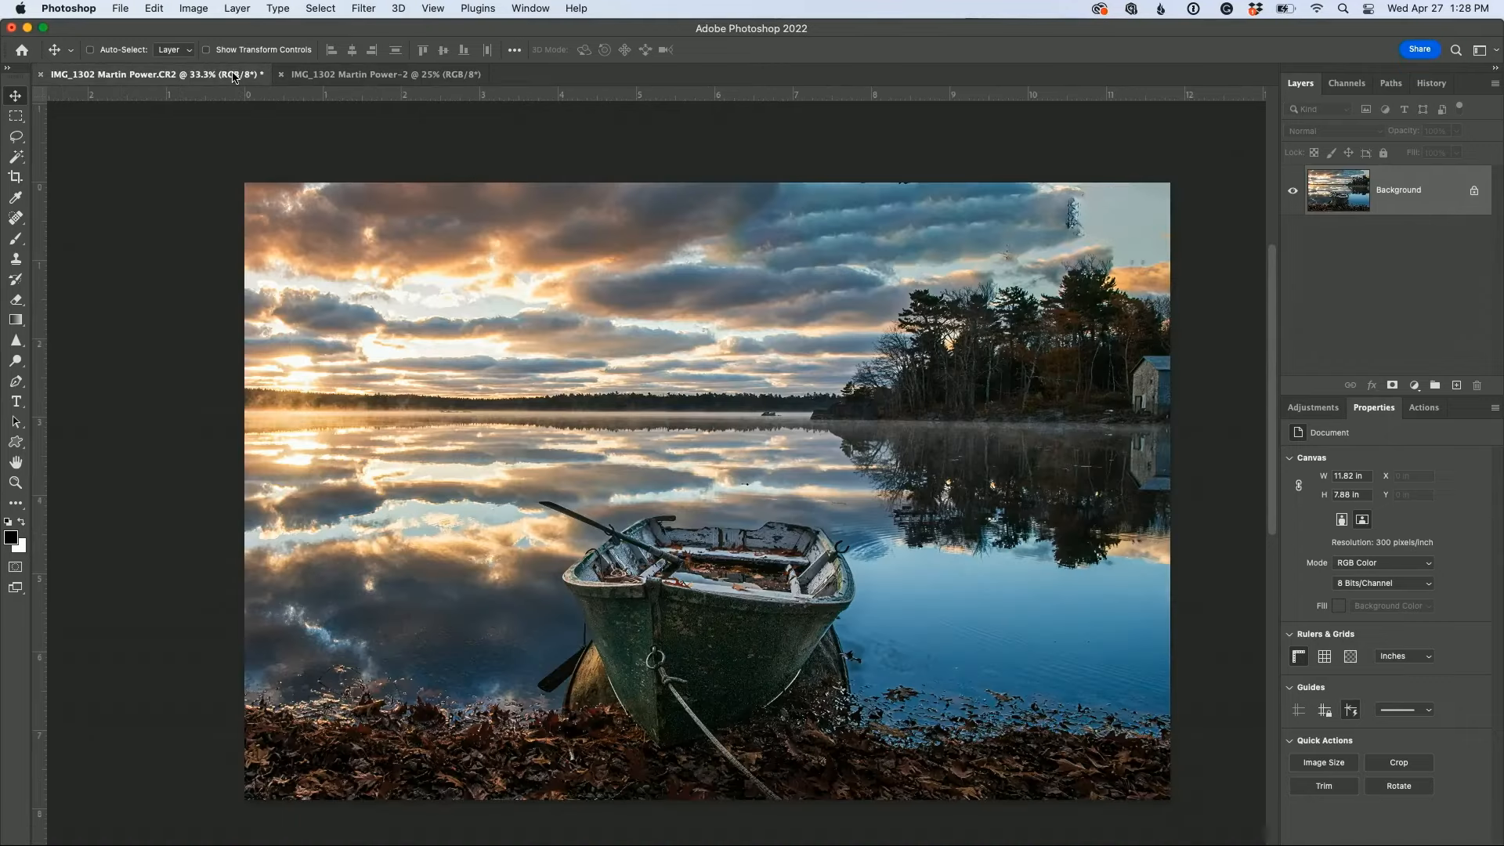
click(371, 75)
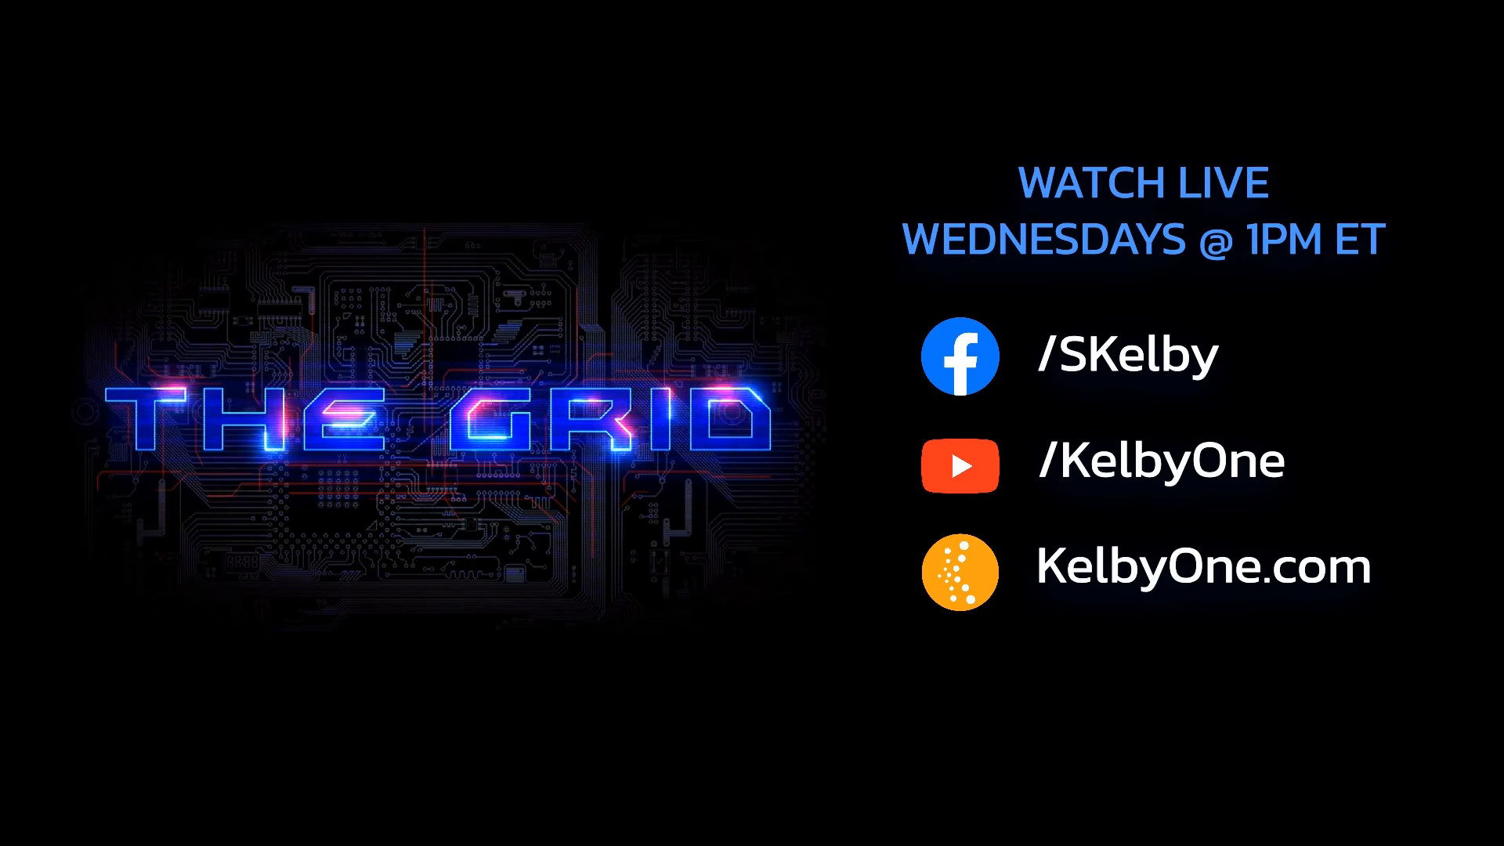